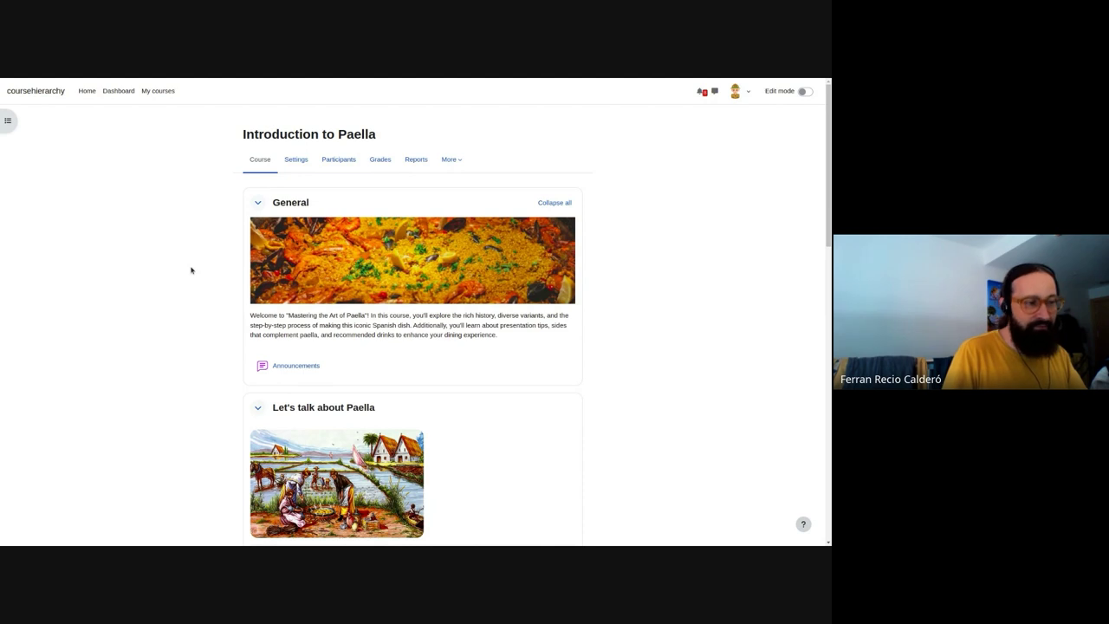
Expand the History of Paella and What is a Paella? subsections.
{"action": "scroll", "coordinate": [192, 271], "scroll_direction": "down", "scroll_amount": 2}
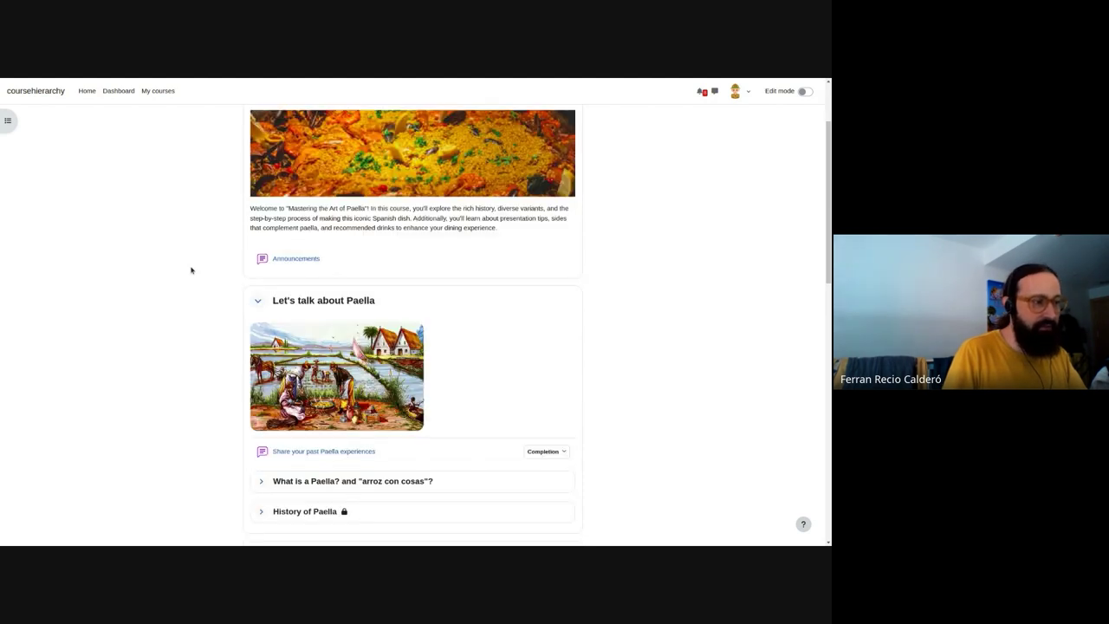
{"action": "scroll", "coordinate": [191, 270], "scroll_direction": "down", "scroll_amount": 3}
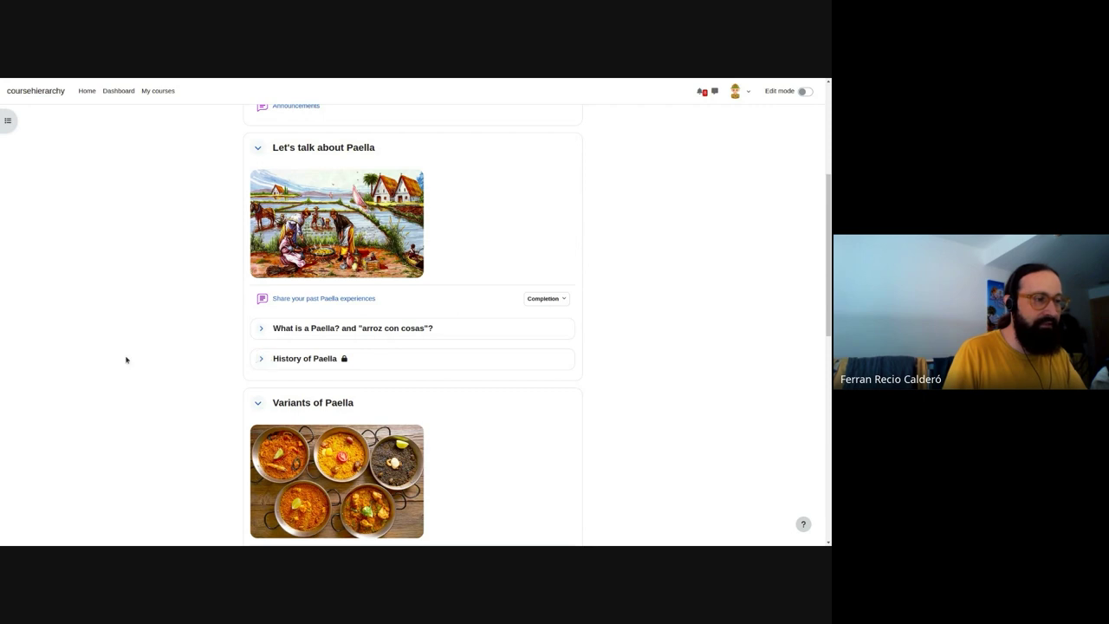
{"action": "scroll", "coordinate": [210, 324], "scroll_direction": "down", "scroll_amount": 5}
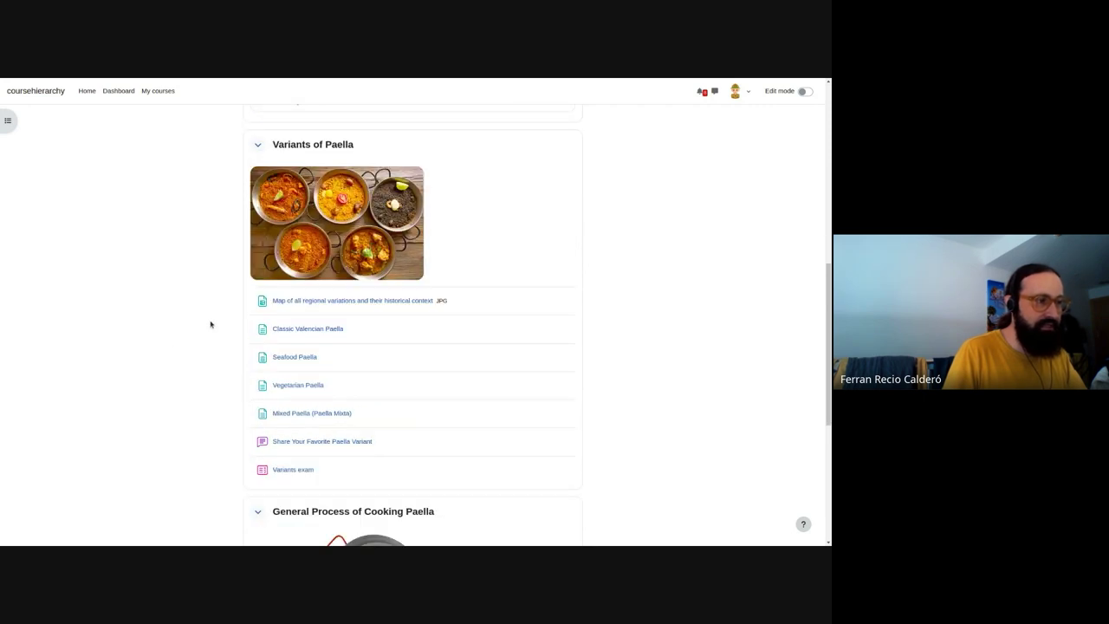
{"action": "scroll", "coordinate": [365, 434], "scroll_direction": "down", "scroll_amount": 6}
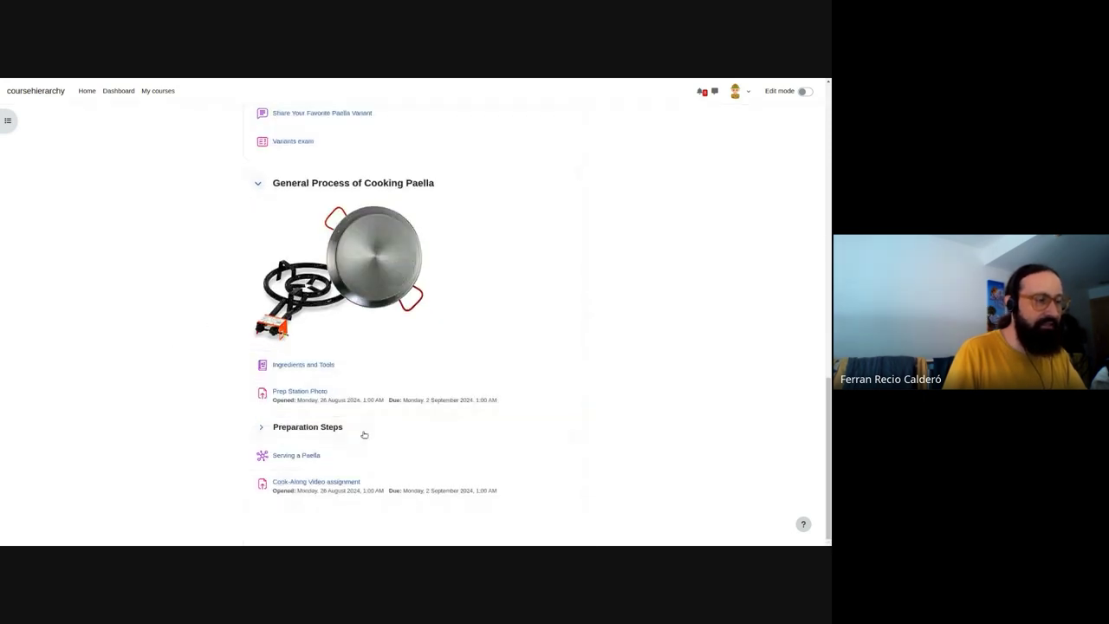
{"action": "scroll", "coordinate": [221, 435], "scroll_direction": "up", "scroll_amount": 2}
{"action": "scroll", "coordinate": [221, 436], "scroll_direction": "up", "scroll_amount": 10}
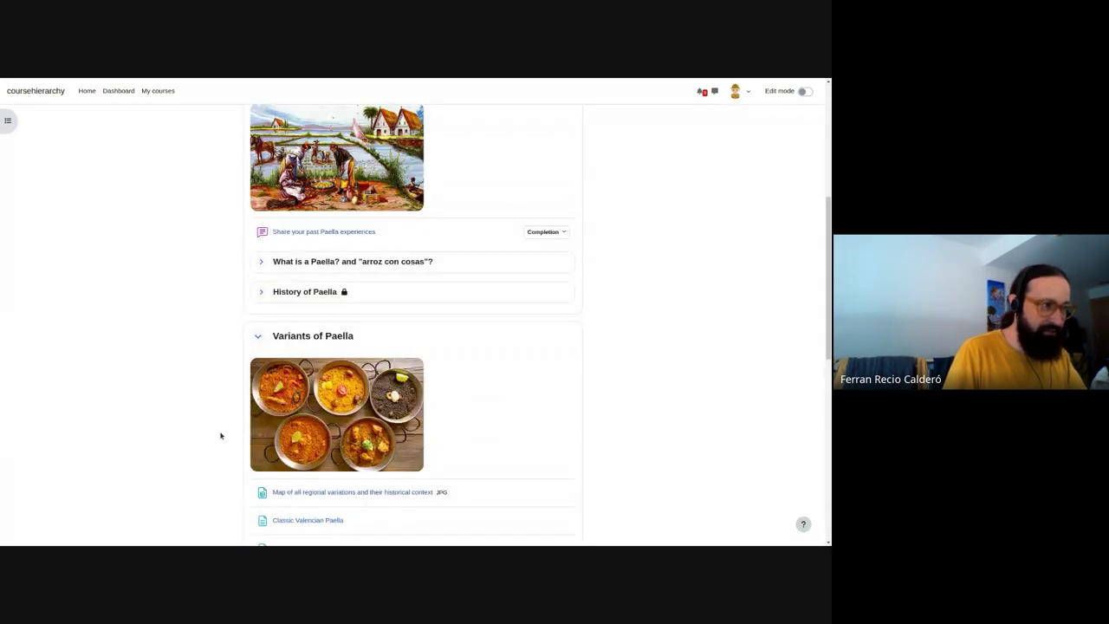
{"action": "scroll", "coordinate": [261, 436], "scroll_direction": "up", "scroll_amount": 1}
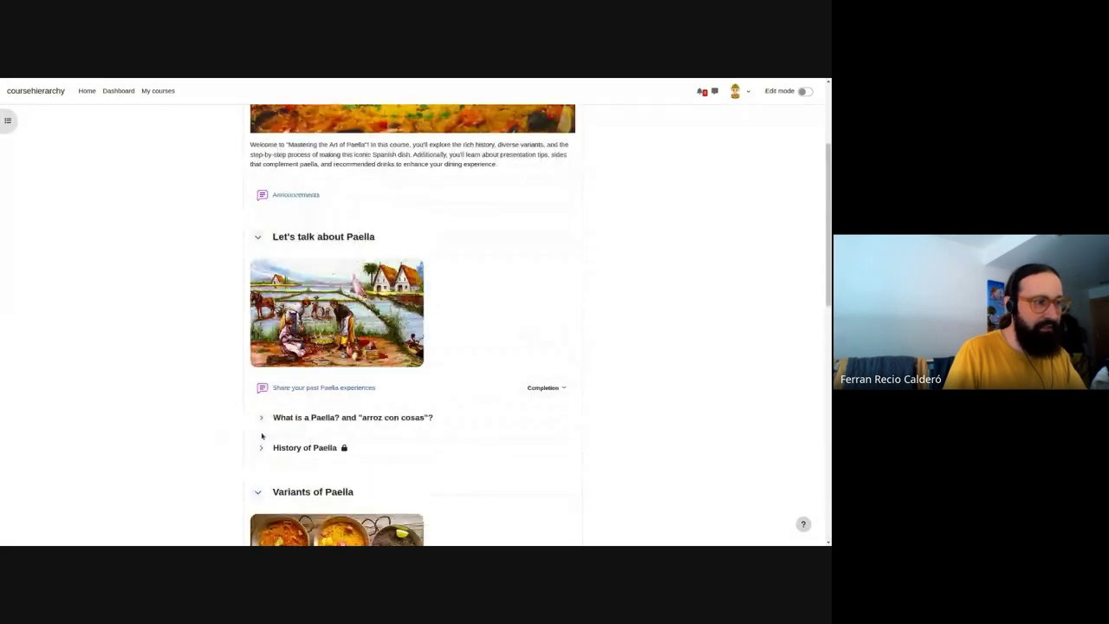
{"action": "left_click", "coordinate": [261, 445]}
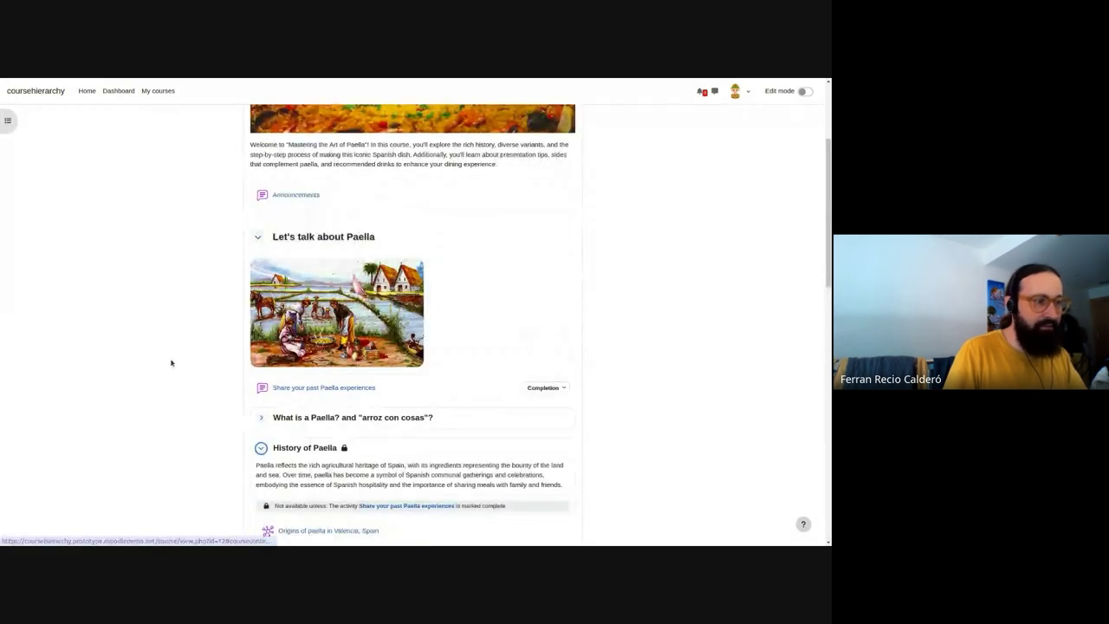
{"action": "scroll", "coordinate": [287, 438], "scroll_direction": "down", "scroll_amount": 2}
{"action": "left_click", "coordinate": [261, 313]}
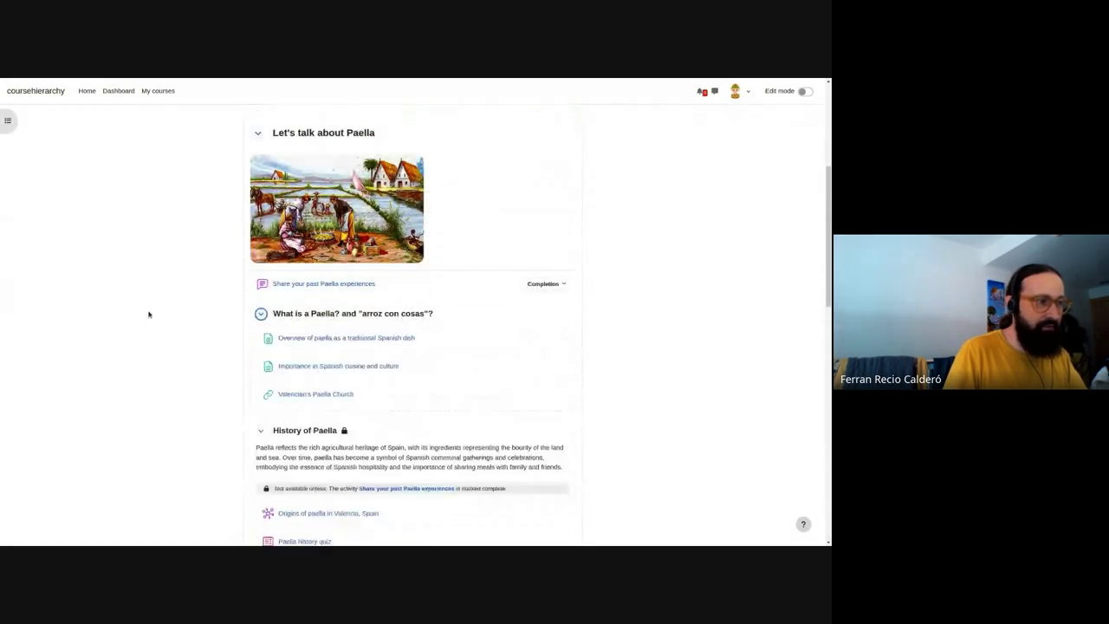
Expand the Preparation Steps subsection to reveal its activities.
{"action": "scroll", "coordinate": [209, 340], "scroll_direction": "down", "scroll_amount": 2}
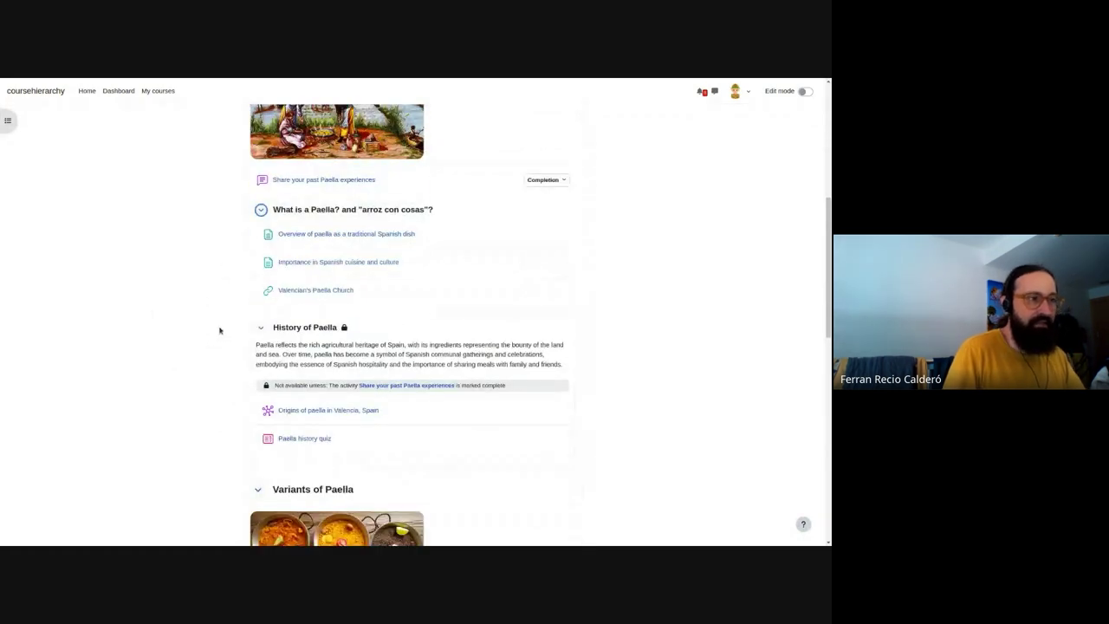
{"action": "scroll", "coordinate": [161, 351], "scroll_direction": "up", "scroll_amount": 1}
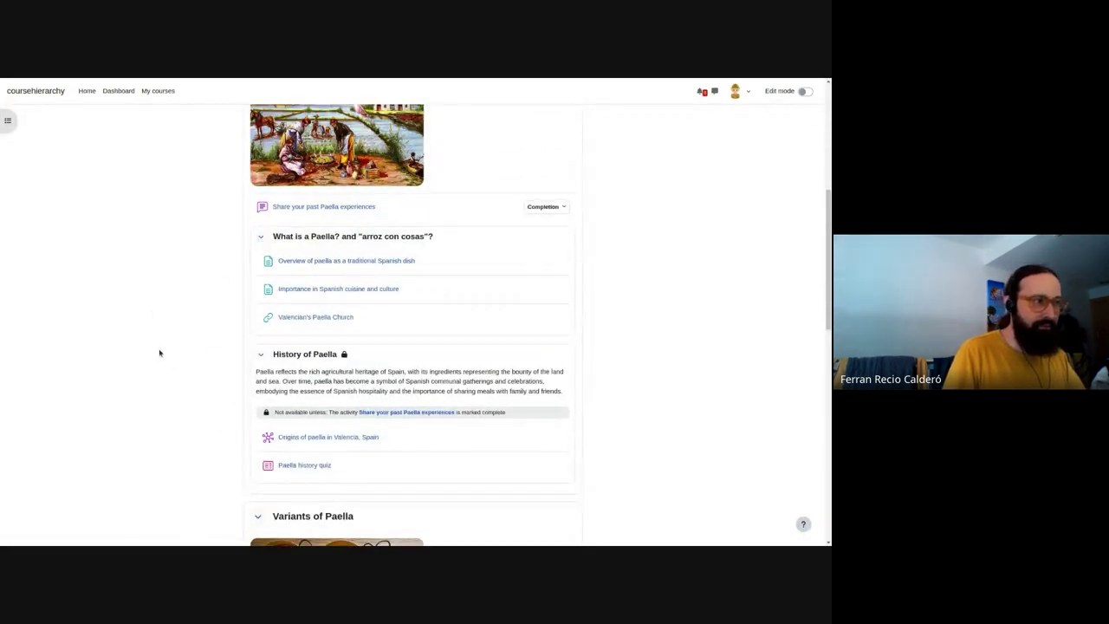
{"action": "scroll", "coordinate": [159, 352], "scroll_direction": "up", "scroll_amount": 2}
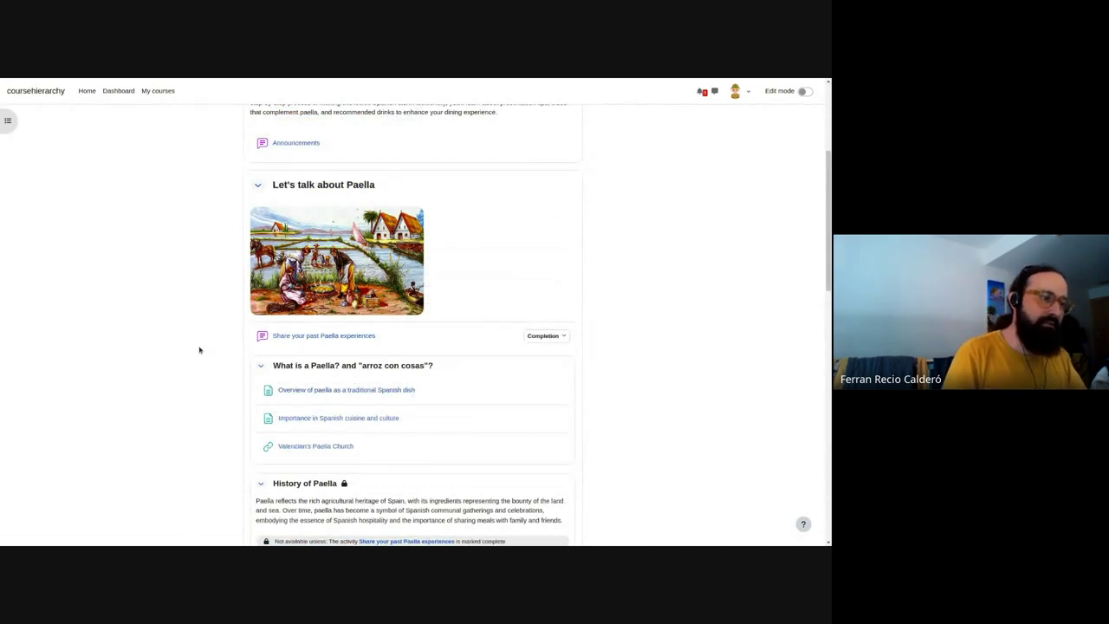
{"action": "scroll", "coordinate": [202, 350], "scroll_direction": "down", "scroll_amount": 6}
{"action": "scroll", "coordinate": [201, 350], "scroll_direction": "down", "scroll_amount": 7}
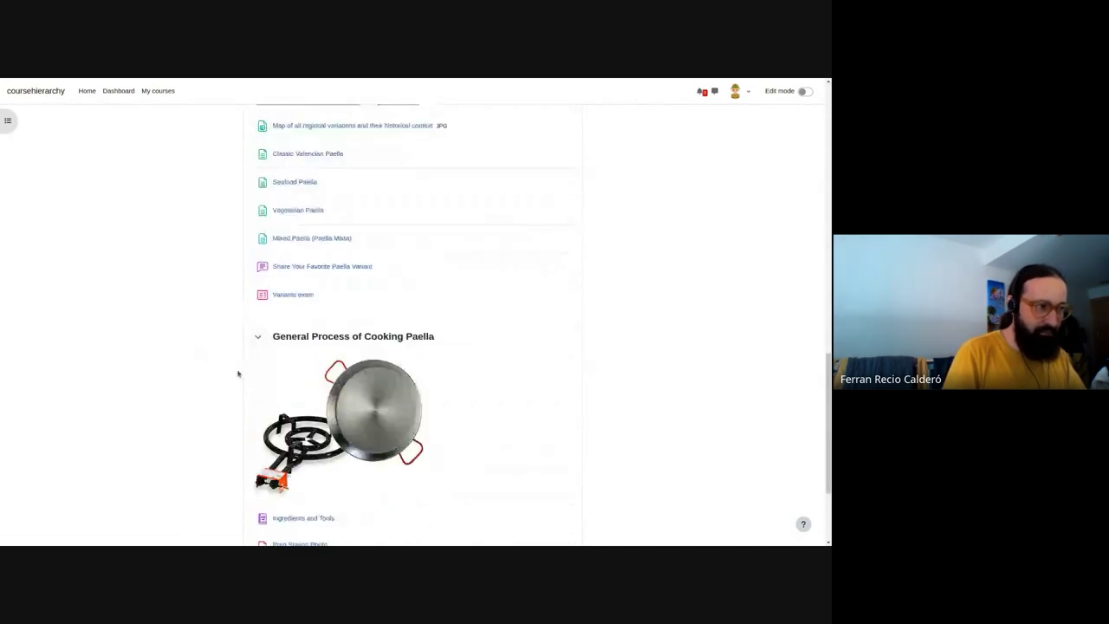
{"action": "scroll", "coordinate": [188, 379], "scroll_direction": "down", "scroll_amount": 3}
{"action": "left_click", "coordinate": [261, 427]}
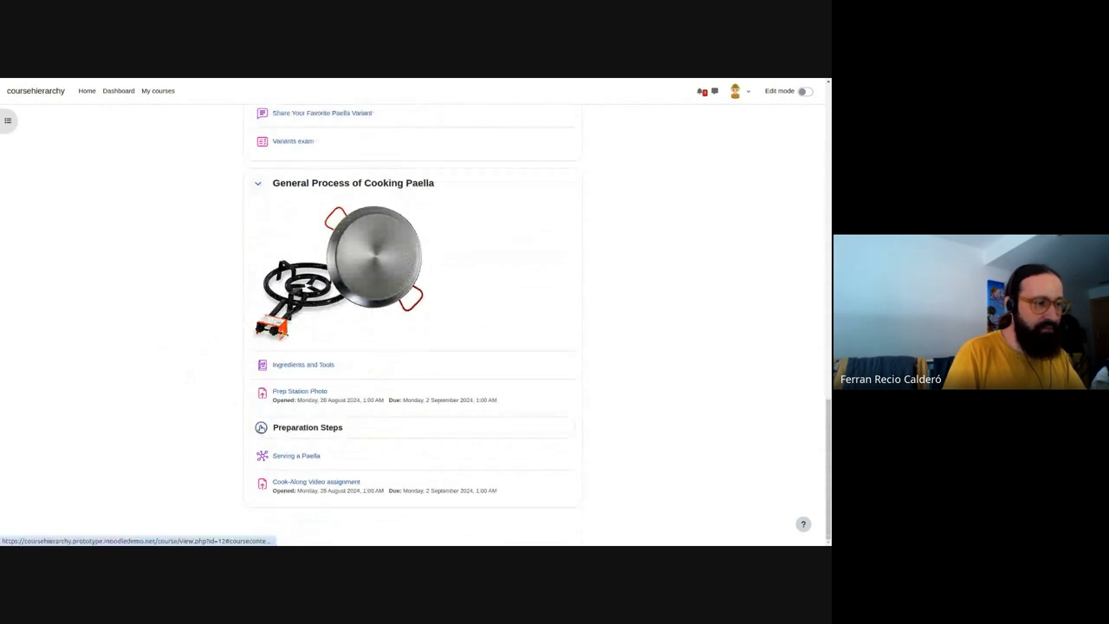
{"action": "scroll", "coordinate": [208, 443], "scroll_direction": "down", "scroll_amount": 2}
{"action": "scroll", "coordinate": [180, 346], "scroll_direction": "up", "scroll_amount": 10}
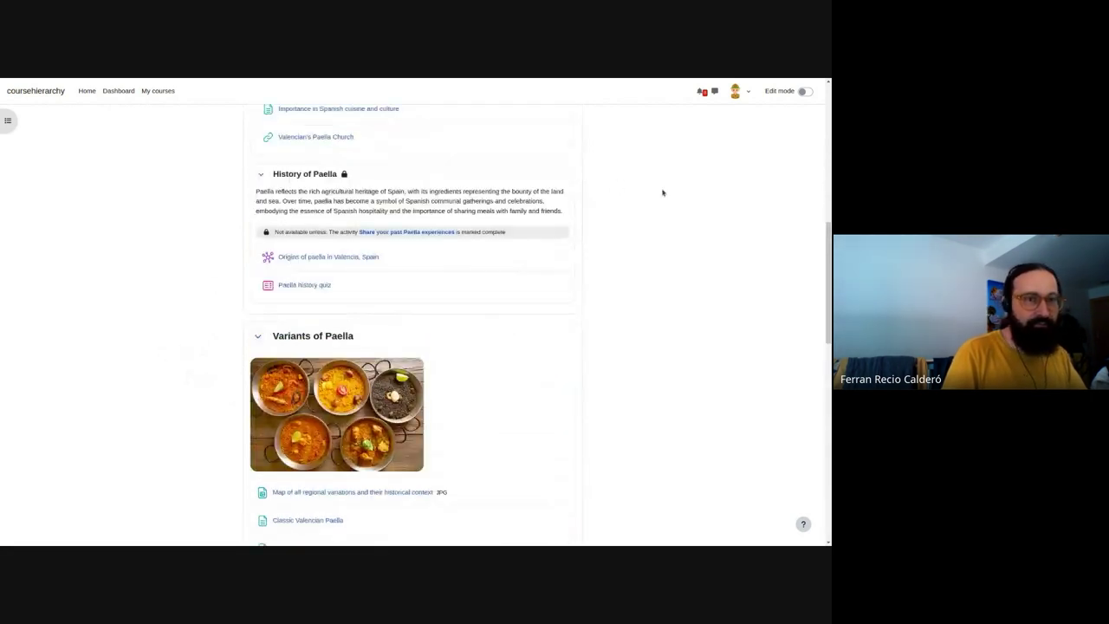
{"action": "scroll", "coordinate": [656, 220], "scroll_direction": "up", "scroll_amount": 4}
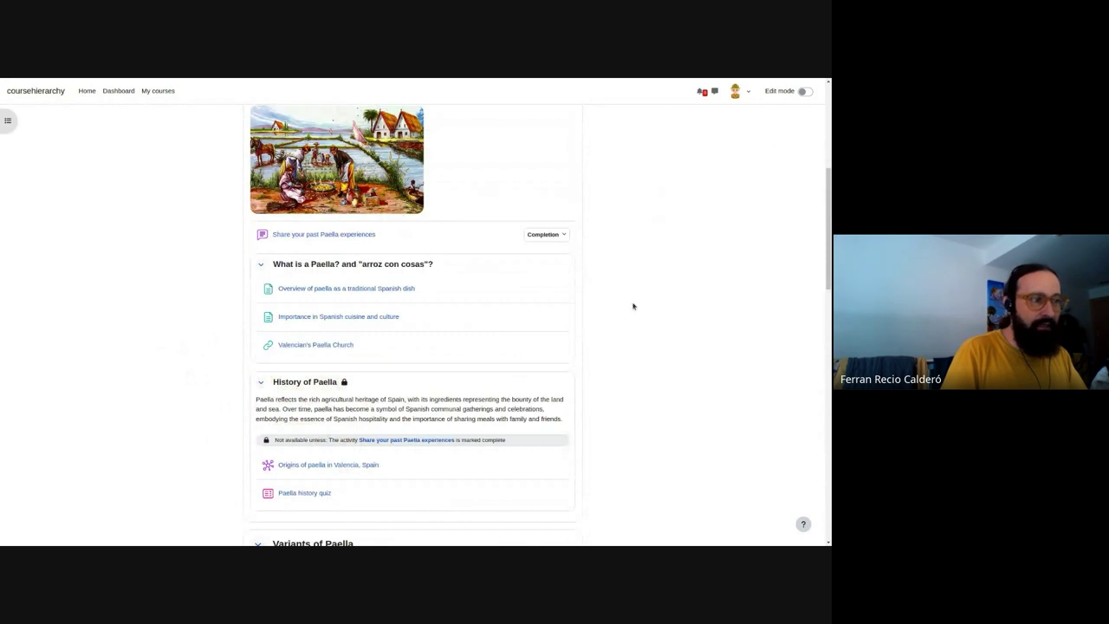
{"action": "scroll", "coordinate": [419, 344], "scroll_direction": "down", "scroll_amount": 4}
{"action": "scroll", "coordinate": [414, 332], "scroll_direction": "up", "scroll_amount": 4}
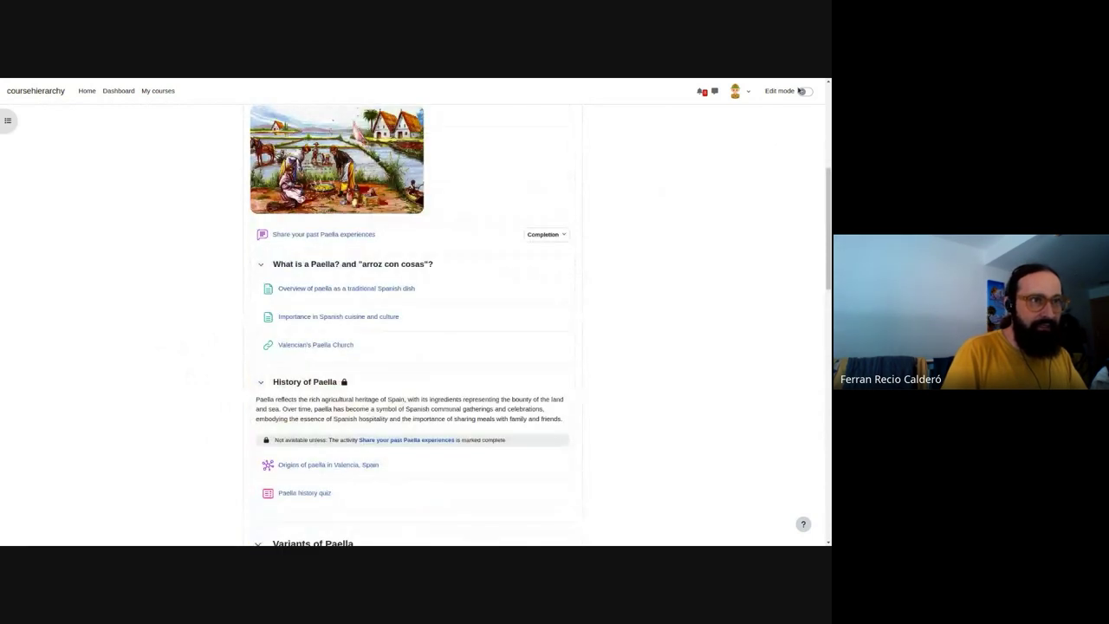
Switch on edit mode for the Introduction to Paella course.
{"action": "left_click", "coordinate": [802, 91]}
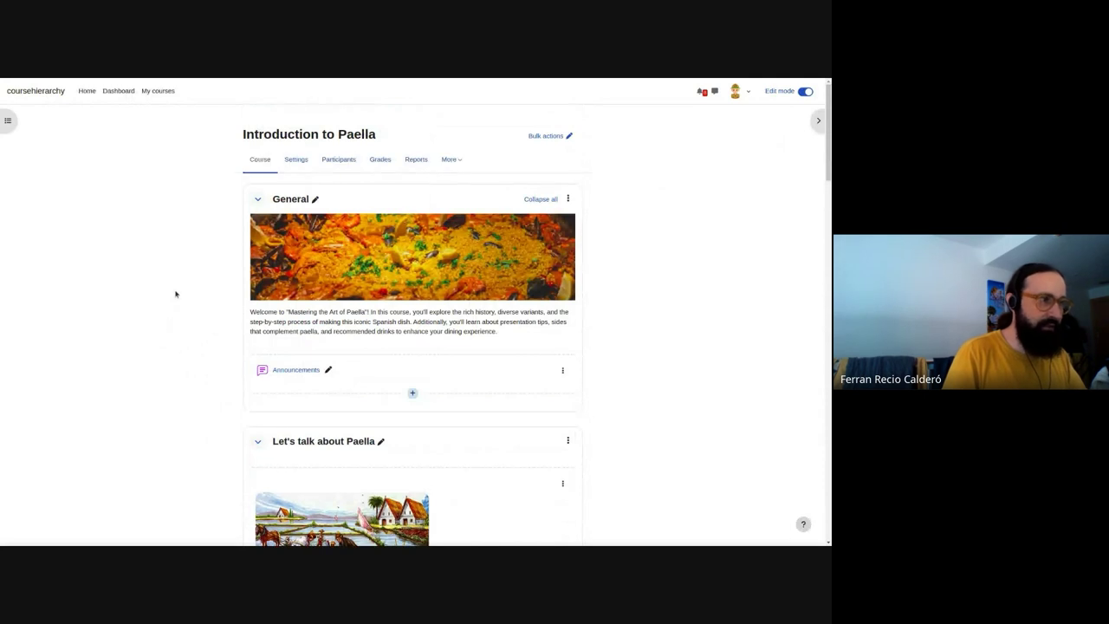
{"action": "scroll", "coordinate": [173, 320], "scroll_direction": "down", "scroll_amount": 1}
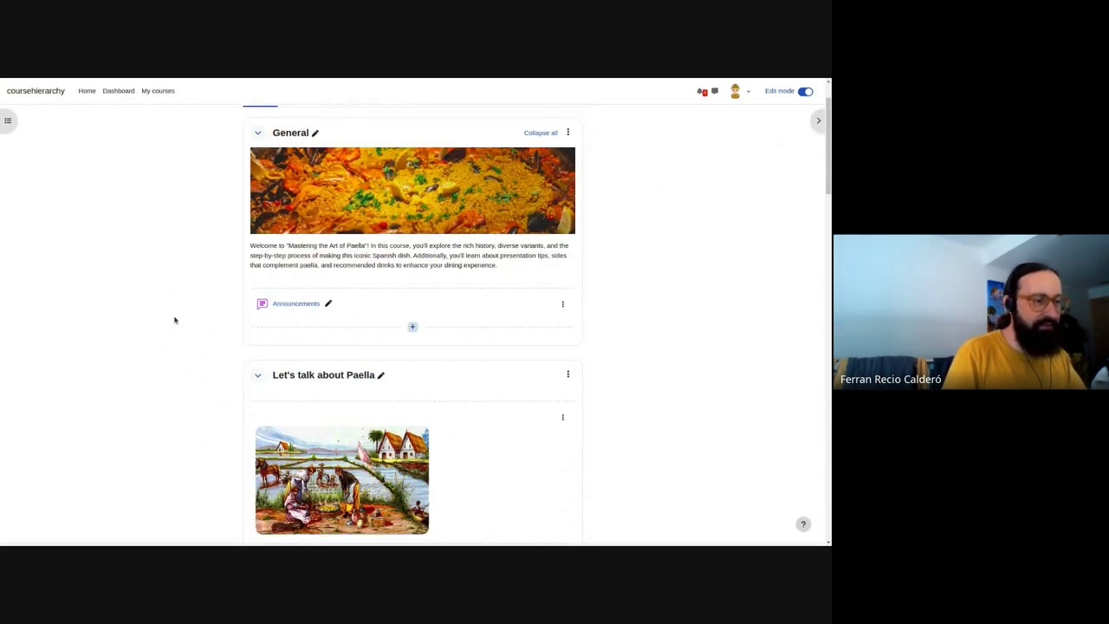
{"action": "scroll", "coordinate": [177, 314], "scroll_direction": "down", "scroll_amount": 1}
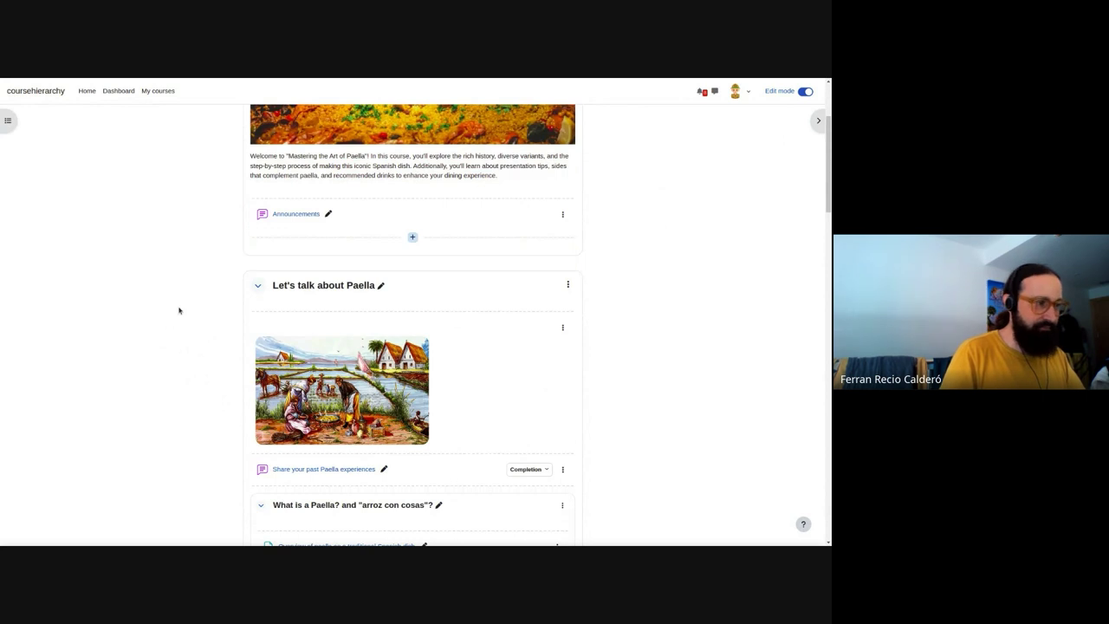
{"action": "scroll", "coordinate": [178, 310], "scroll_direction": "down", "scroll_amount": 2}
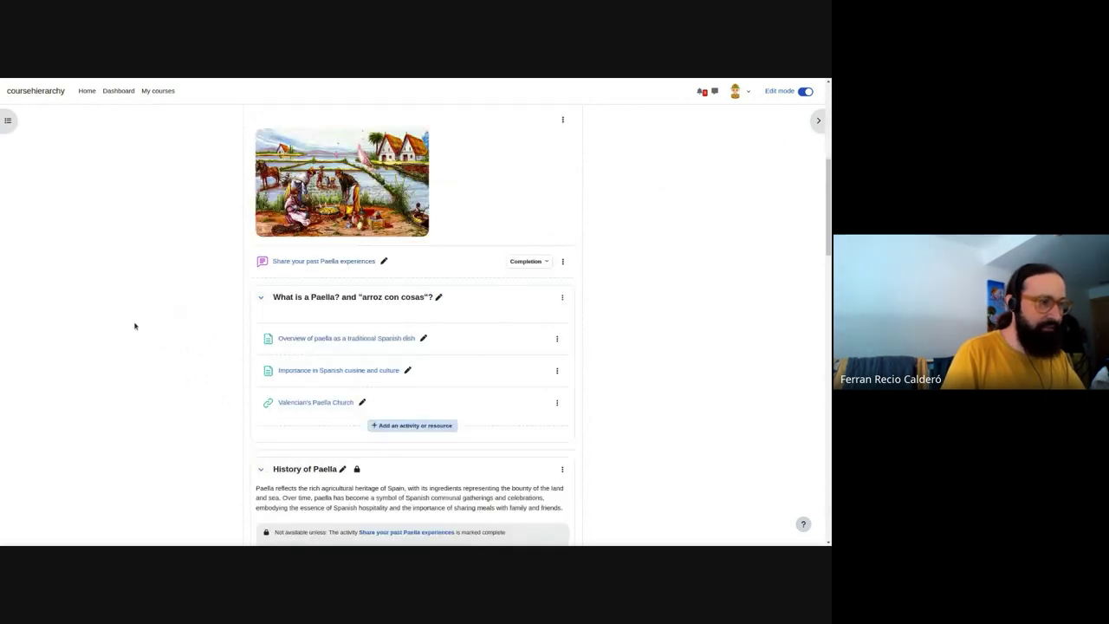
{"action": "scroll", "coordinate": [181, 326], "scroll_direction": "up", "scroll_amount": 2}
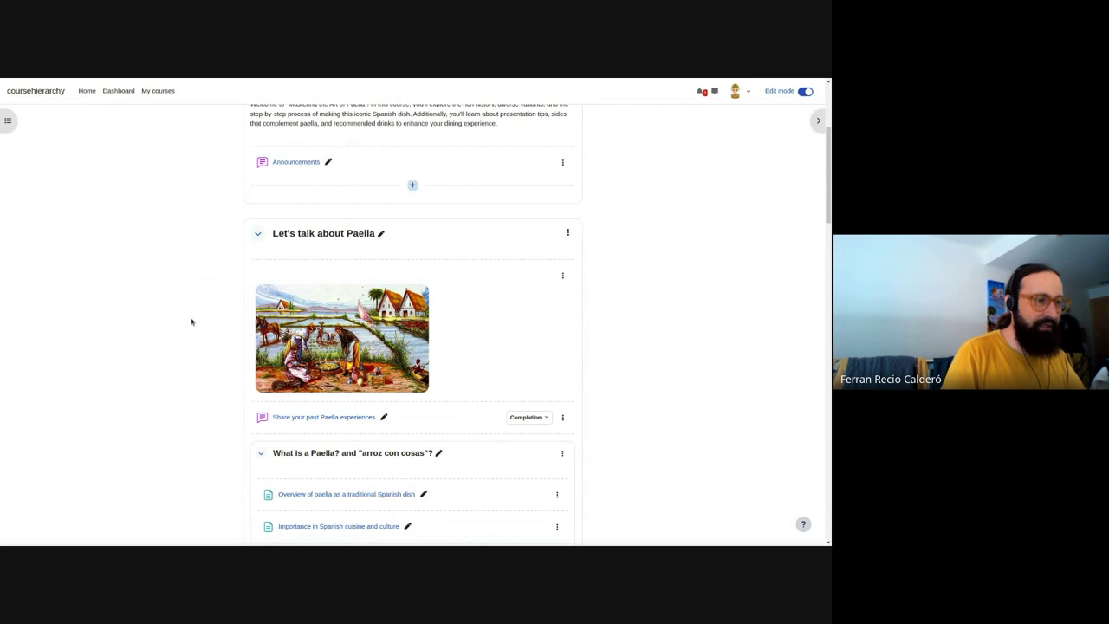
{"action": "scroll", "coordinate": [191, 322], "scroll_direction": "down", "scroll_amount": 3}
Try dragging the History of Paella subsection to another position.
{"action": "mouse_move", "coordinate": [301, 381]}
{"action": "left_mouse_down"}
{"action": "mouse_move", "coordinate": [413, 347]}
{"action": "mouse_move", "coordinate": [321, 265]}
{"action": "mouse_move", "coordinate": [426, 285]}
{"action": "mouse_move", "coordinate": [416, 282]}
{"action": "mouse_move", "coordinate": [412, 175]}
{"action": "left_mouse_up"}
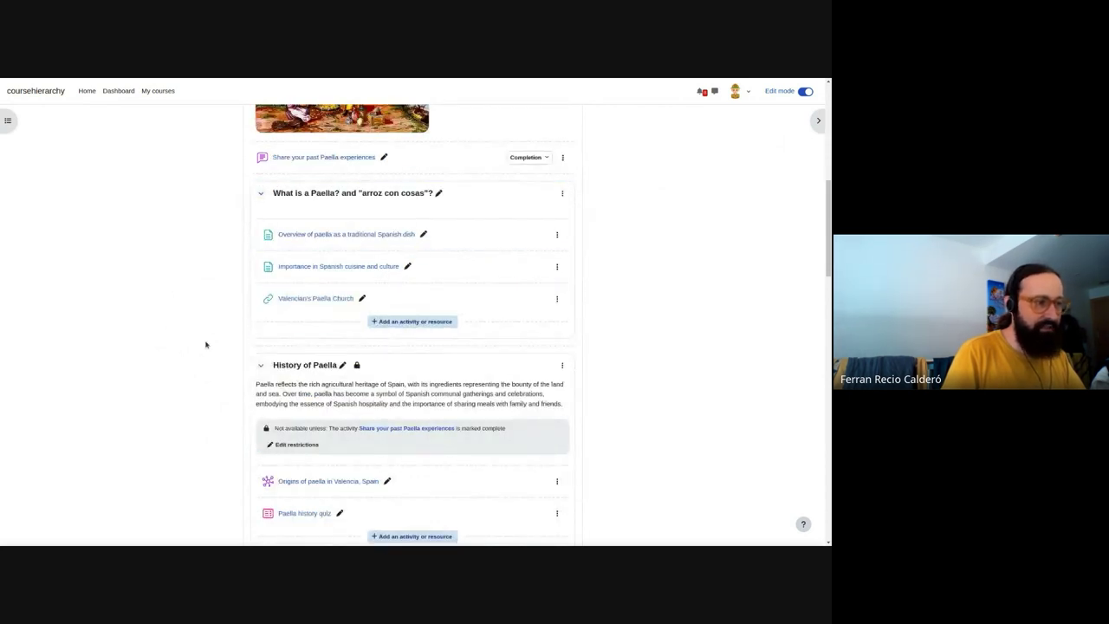
{"action": "scroll", "coordinate": [133, 366], "scroll_direction": "down", "scroll_amount": 1}
{"action": "scroll", "coordinate": [401, 435], "scroll_direction": "down", "scroll_amount": 2}
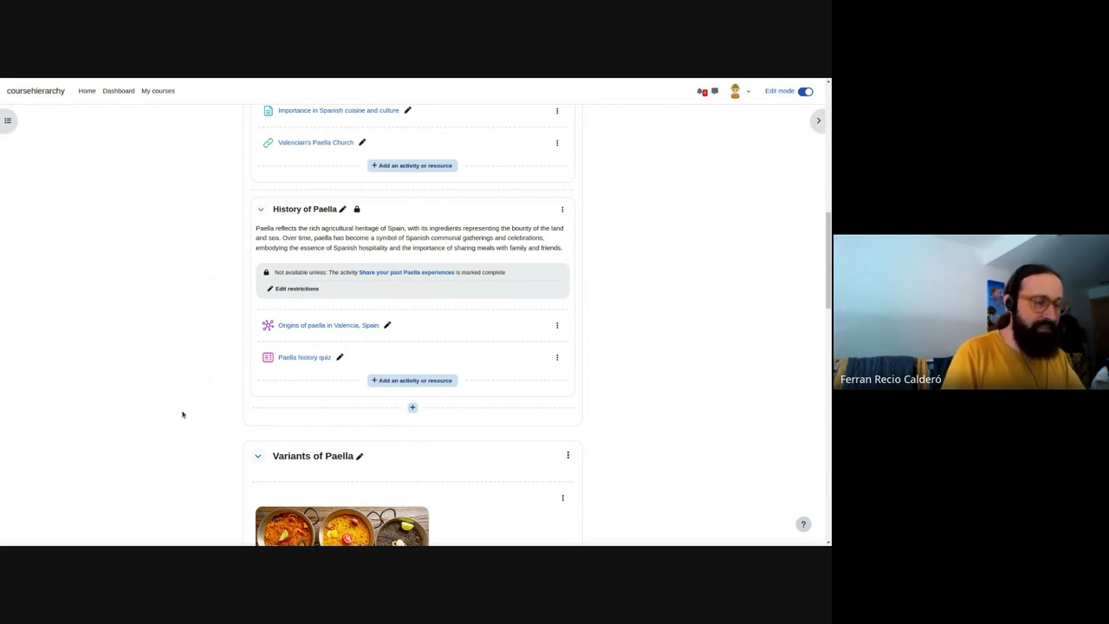
{"action": "scroll", "coordinate": [204, 392], "scroll_direction": "up", "scroll_amount": 1}
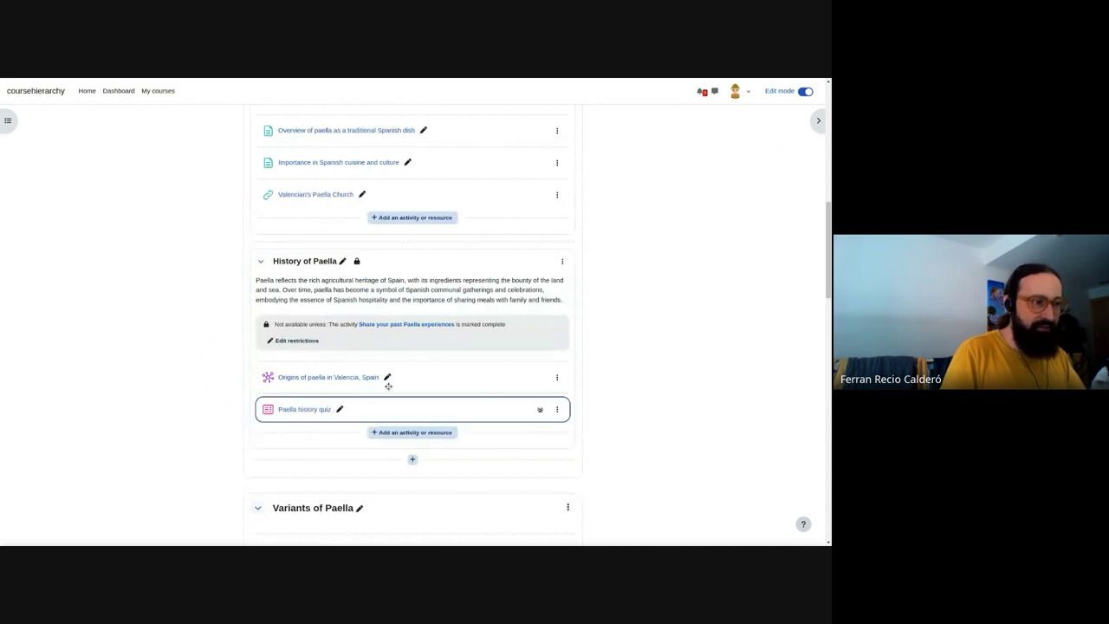
{"action": "scroll", "coordinate": [333, 338], "scroll_direction": "up", "scroll_amount": 3}
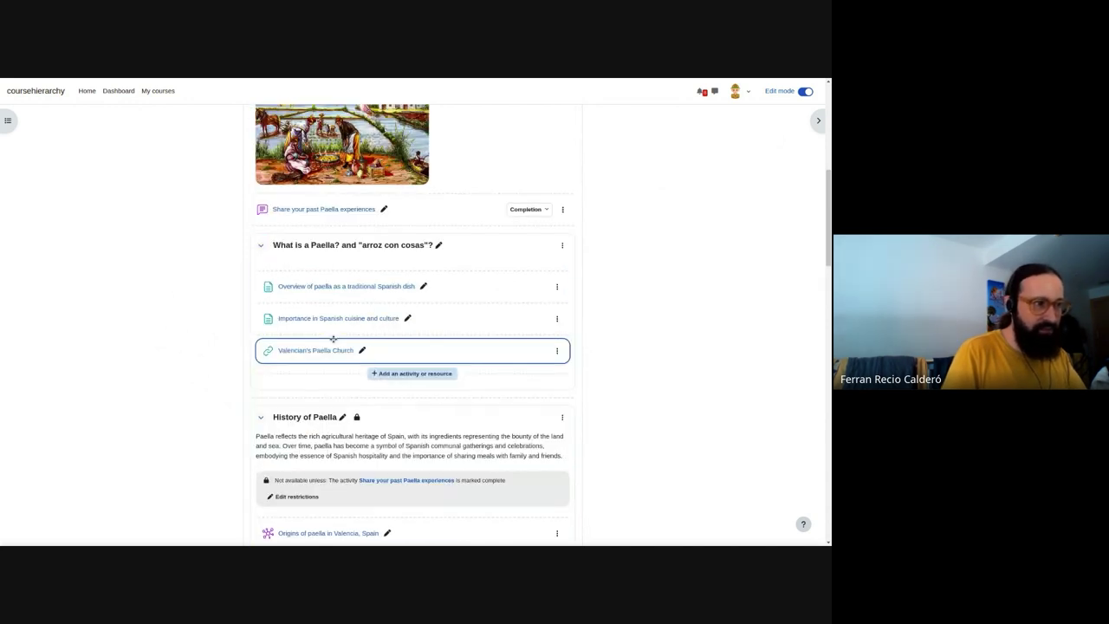
{"action": "left_click", "coordinate": [398, 374]}
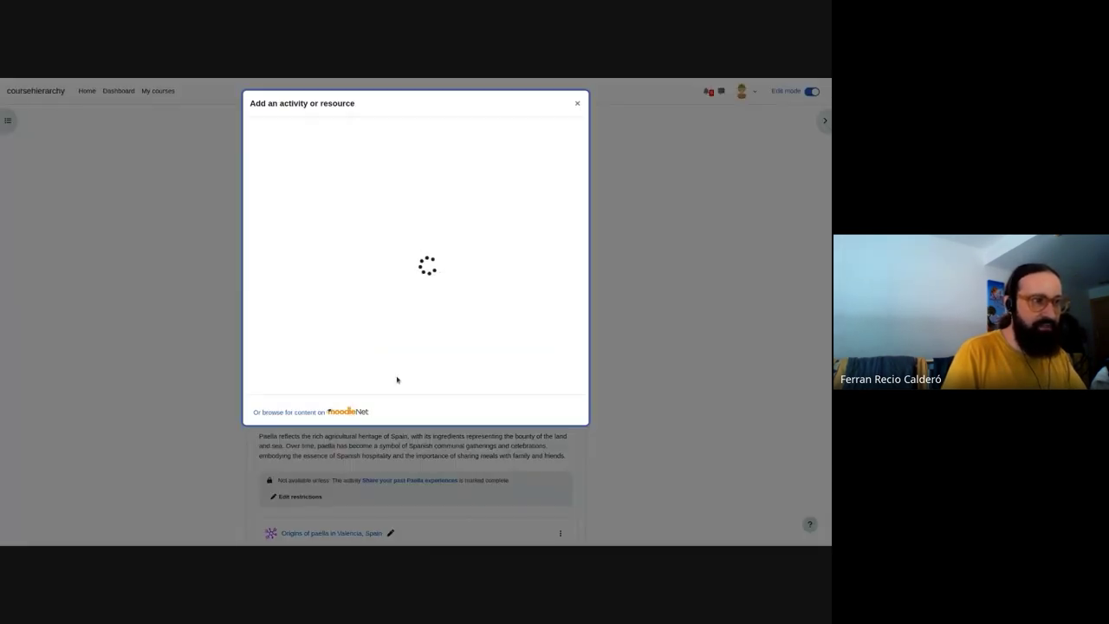
{"action": "left_click", "coordinate": [577, 103]}
{"action": "scroll", "coordinate": [191, 274], "scroll_direction": "down", "scroll_amount": 3}
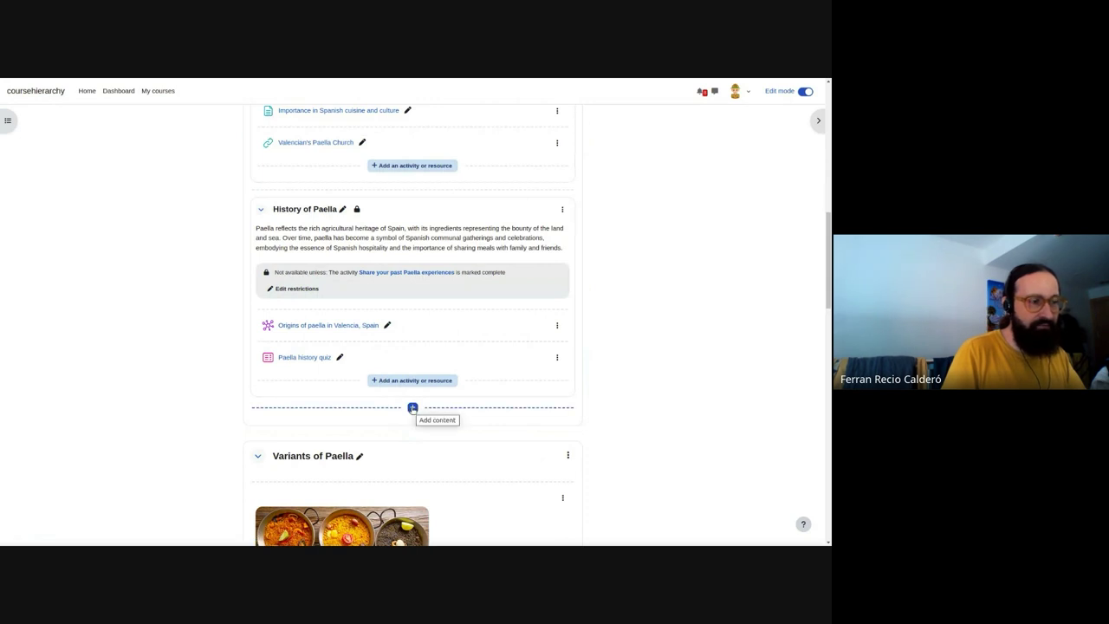
{"action": "left_click", "coordinate": [412, 408]}
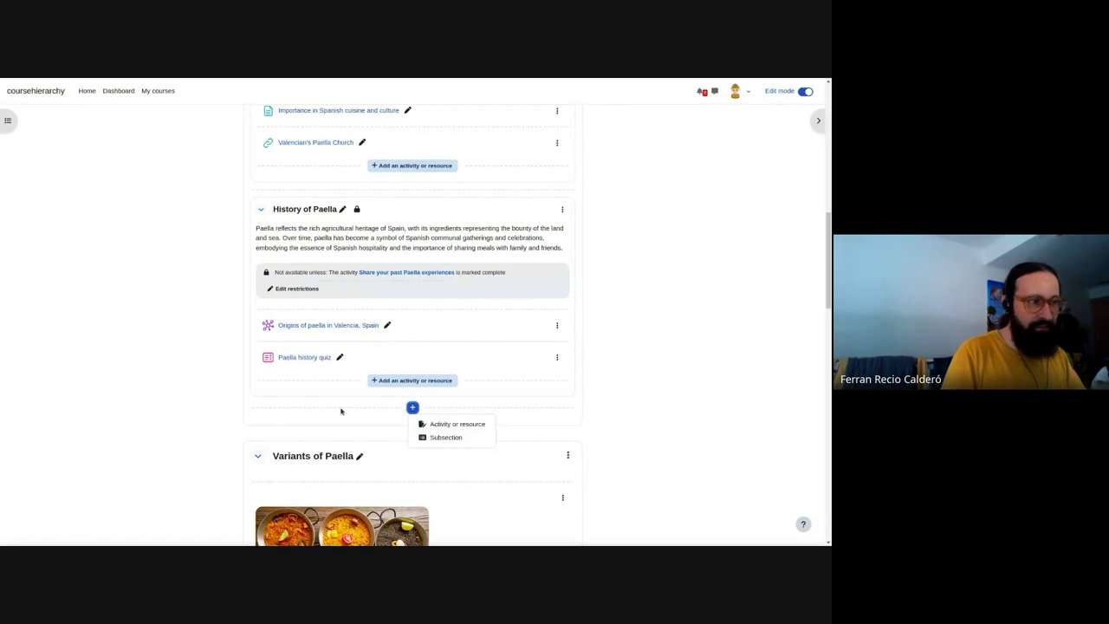
{"action": "left_click", "coordinate": [459, 423]}
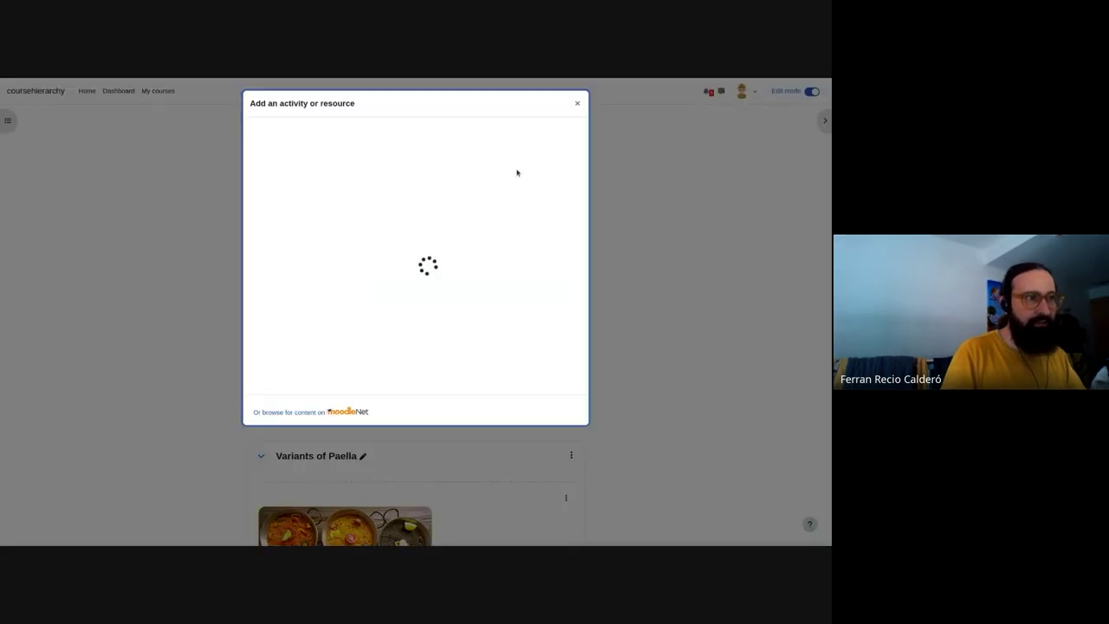
{"action": "left_click", "coordinate": [578, 104]}
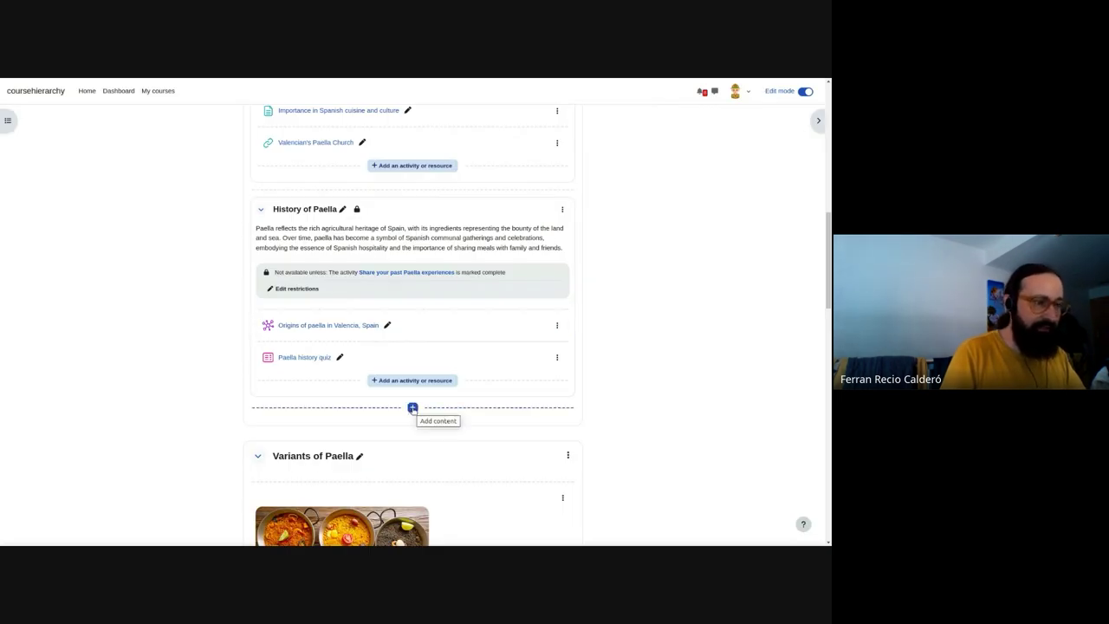
Add a subsection below History of Paella and rename it 'Change the name'.
{"action": "left_click", "coordinate": [413, 409]}
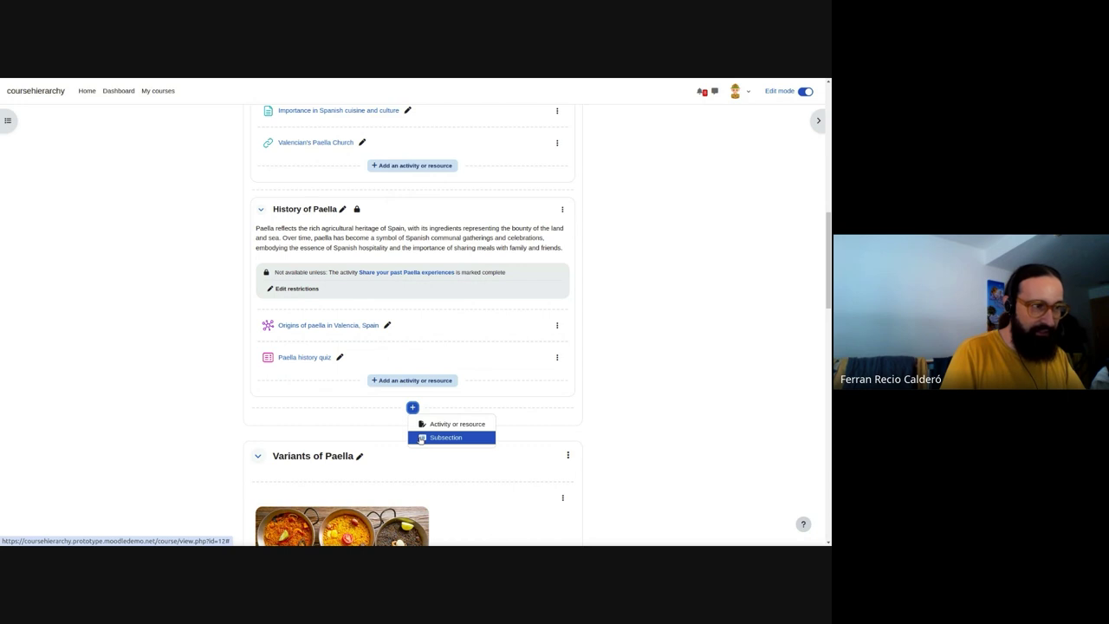
{"action": "left_click", "coordinate": [422, 437]}
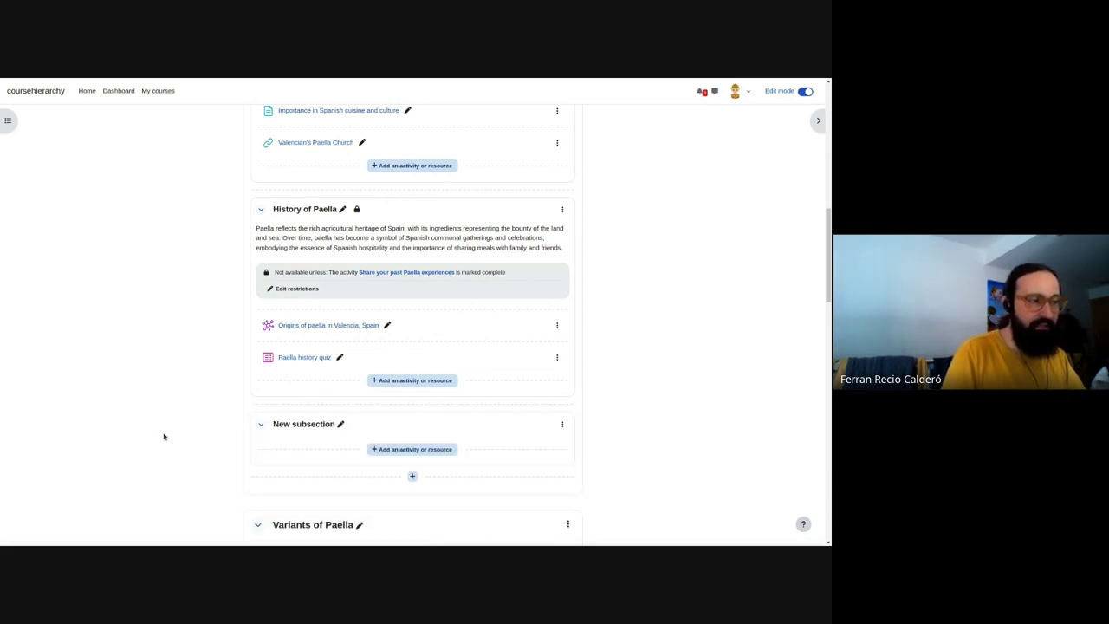
{"action": "left_click", "coordinate": [341, 424]}
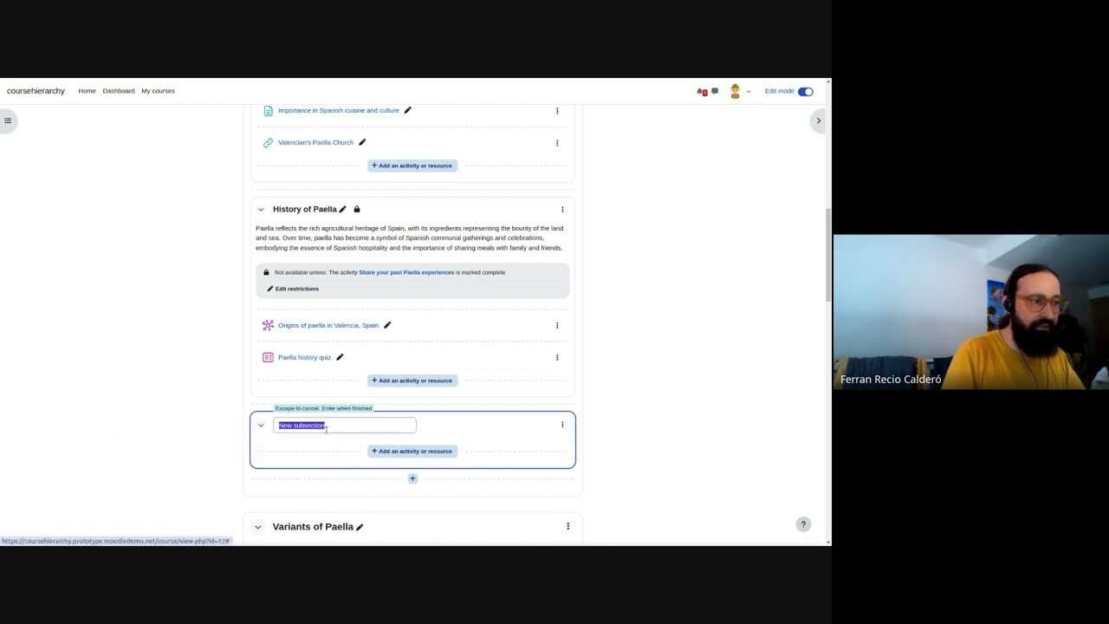
{"action": "type", "text": "Chang"}
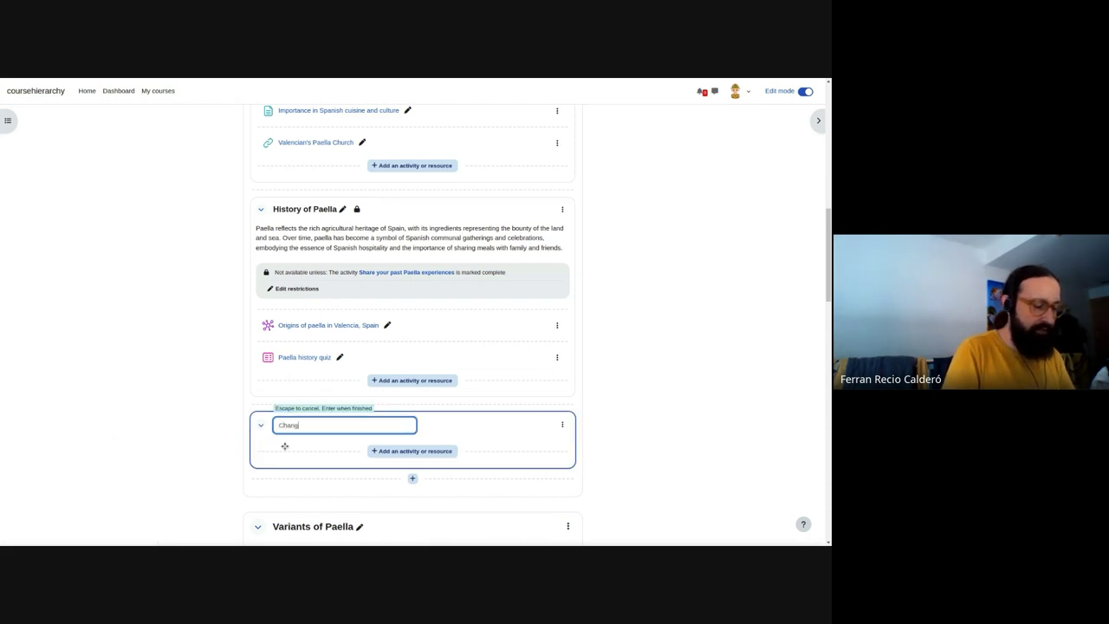
{"action": "type", "text": "e the name"}
{"action": "key", "text": "Return"}
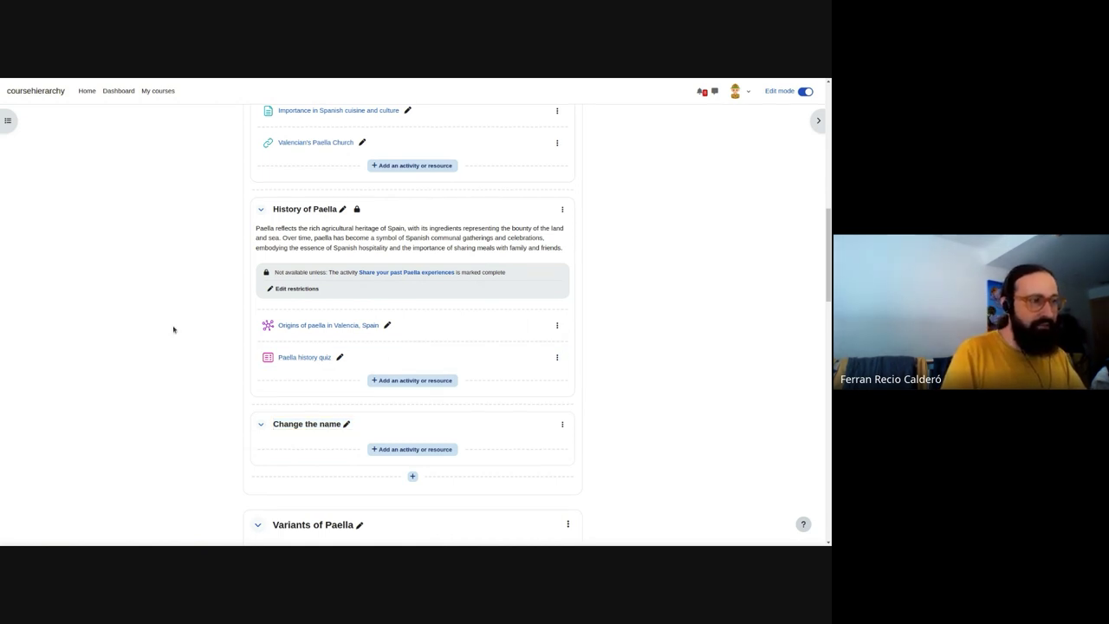
{"action": "mouse_move", "coordinate": [327, 408]}
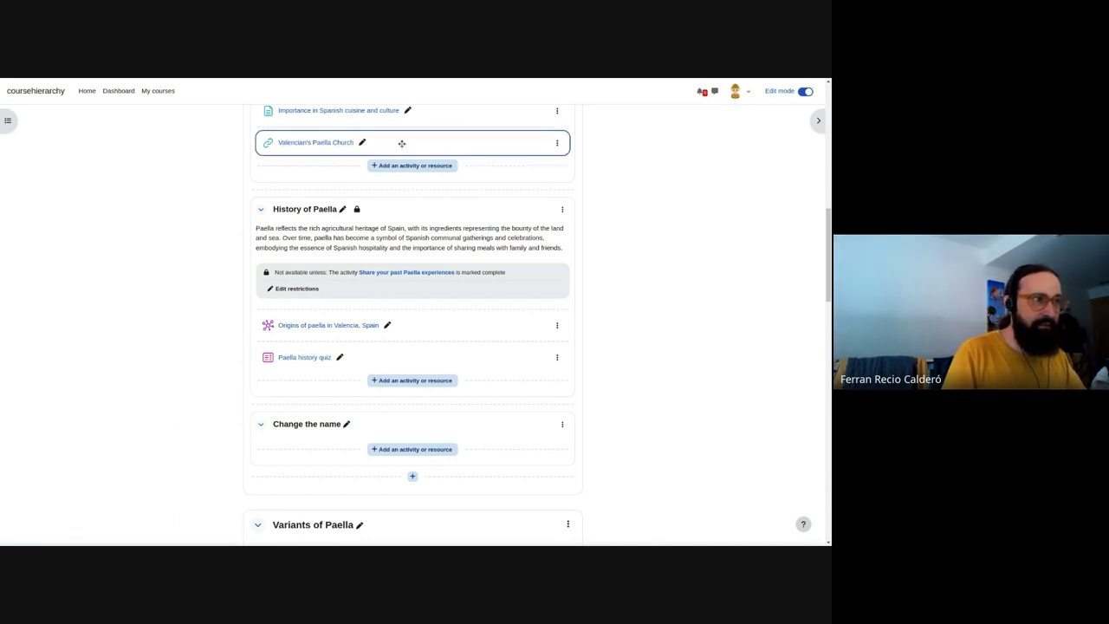
Drag the Valencian's Paella Church link resource inside the Change the name subsection.
{"action": "left_click_drag", "start_coordinate": [400, 144], "coordinate": [184, 426]}
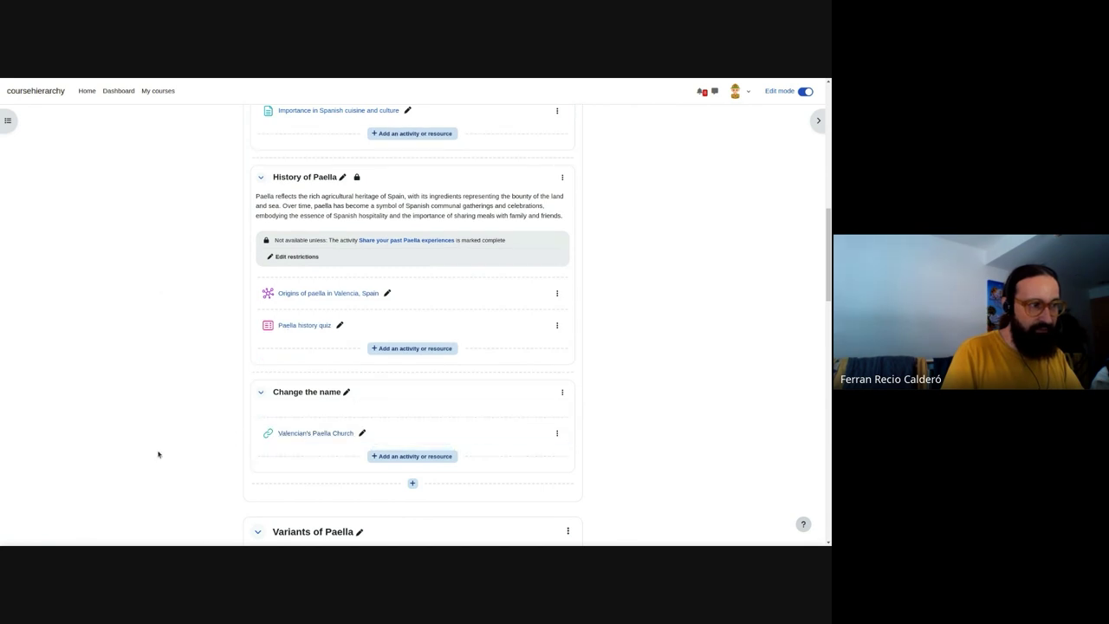
{"action": "left_click_drag", "start_coordinate": [316, 432], "coordinate": [142, 393]}
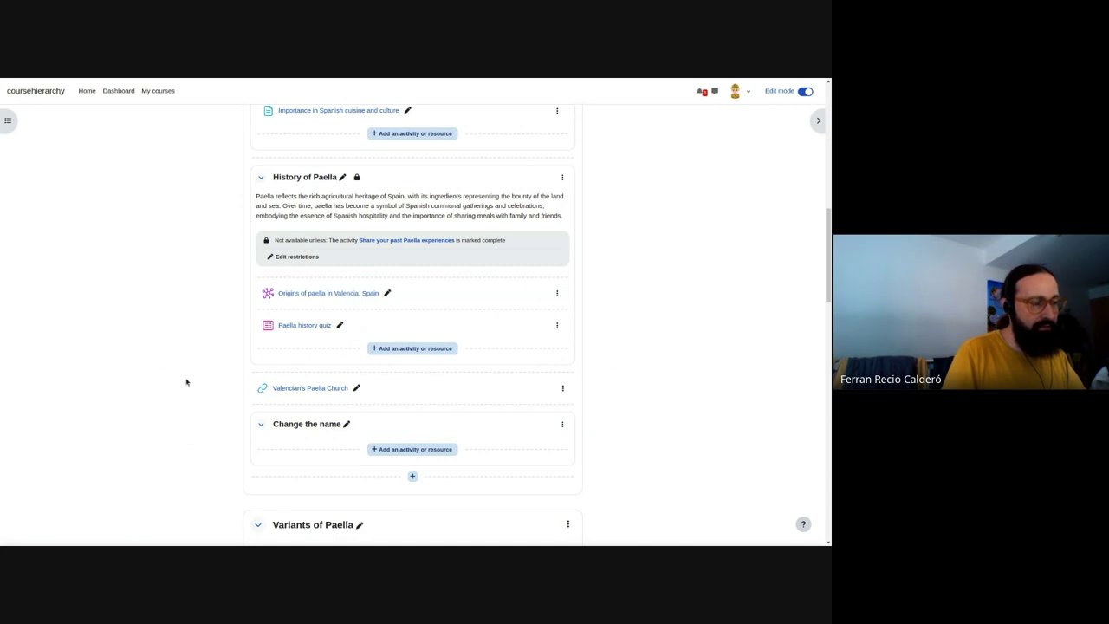
{"action": "scroll", "coordinate": [187, 382], "scroll_direction": "up", "scroll_amount": 2}
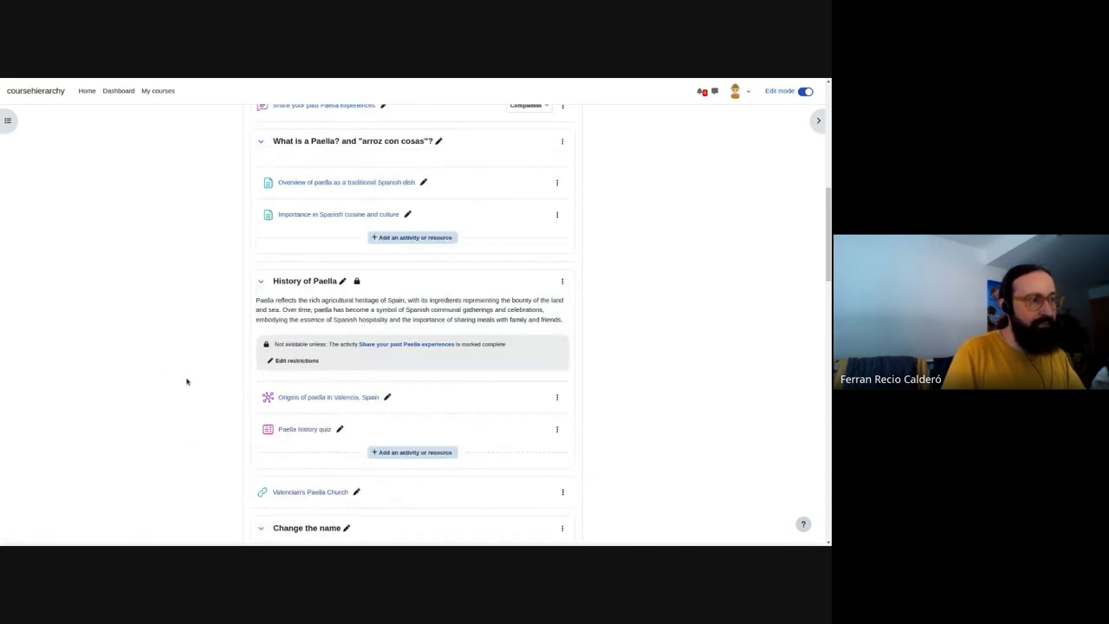
{"action": "scroll", "coordinate": [187, 381], "scroll_direction": "down", "scroll_amount": 1}
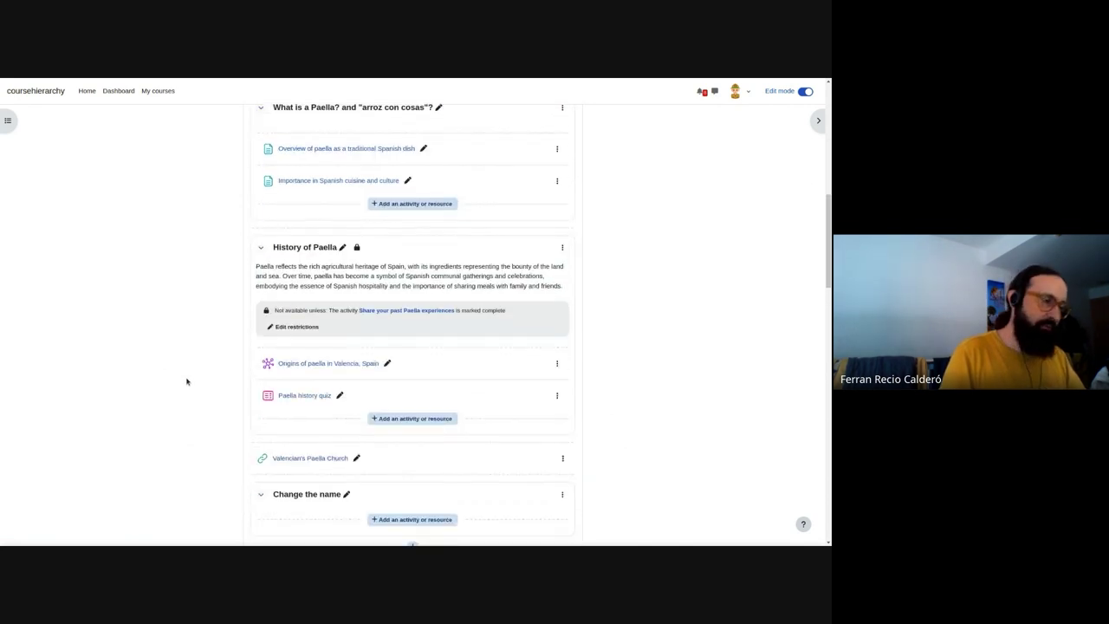
{"action": "scroll", "coordinate": [186, 381], "scroll_direction": "down", "scroll_amount": 1}
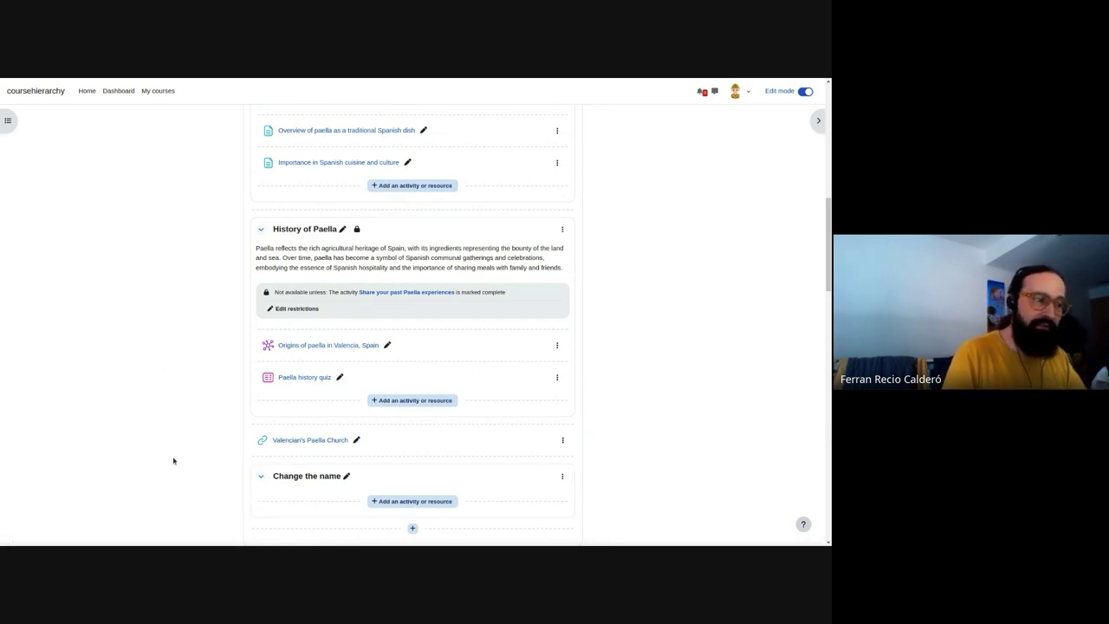
{"action": "scroll", "coordinate": [220, 466], "scroll_direction": "down", "scroll_amount": 2}
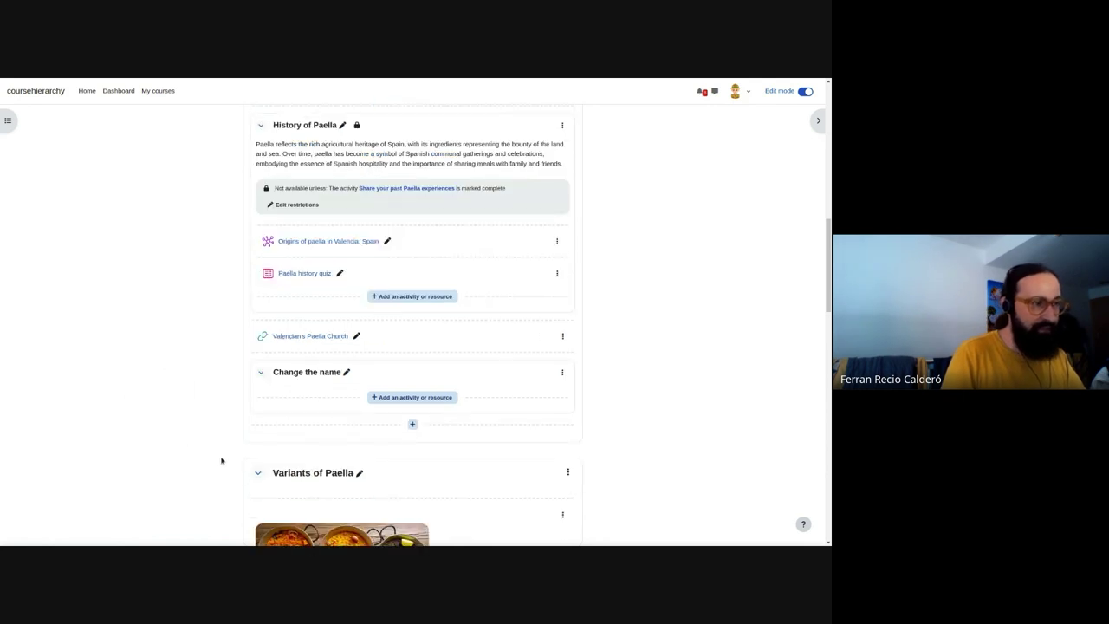
{"action": "left_click", "coordinate": [261, 372]}
{"action": "left_click", "coordinate": [261, 372]}
{"action": "mouse_move", "coordinate": [291, 339]}
{"action": "left_mouse_down"}
{"action": "mouse_move", "coordinate": [367, 384]}
{"action": "mouse_move", "coordinate": [225, 366]}
{"action": "mouse_move", "coordinate": [280, 354]}
{"action": "left_mouse_up"}
{"action": "scroll", "coordinate": [220, 433], "scroll_direction": "up", "scroll_amount": 1}
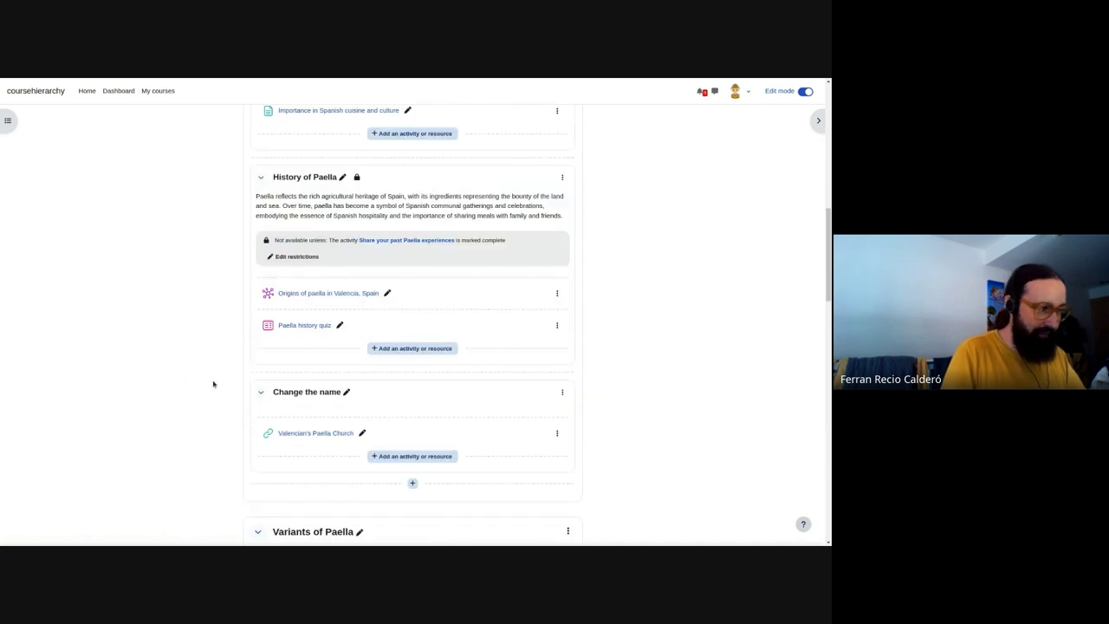
{"action": "scroll", "coordinate": [207, 376], "scroll_direction": "up", "scroll_amount": 2}
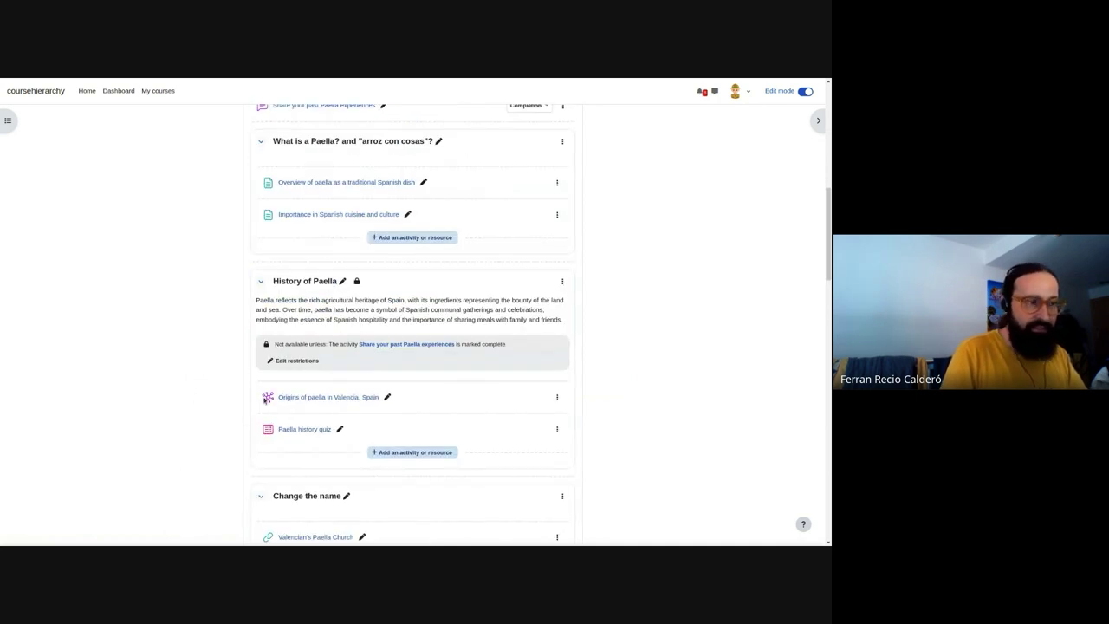
{"action": "scroll", "coordinate": [225, 418], "scroll_direction": "down", "scroll_amount": 2}
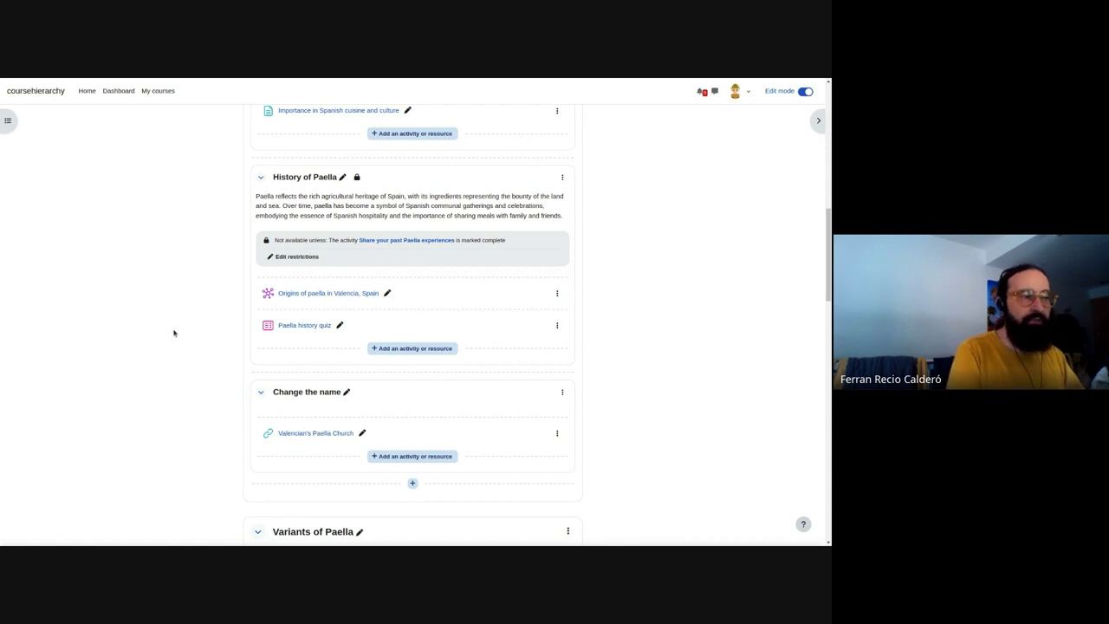
View the Let's talk about Paella section on its own page, listing its subsections.
{"action": "scroll", "coordinate": [208, 246], "scroll_direction": "up", "scroll_amount": 3}
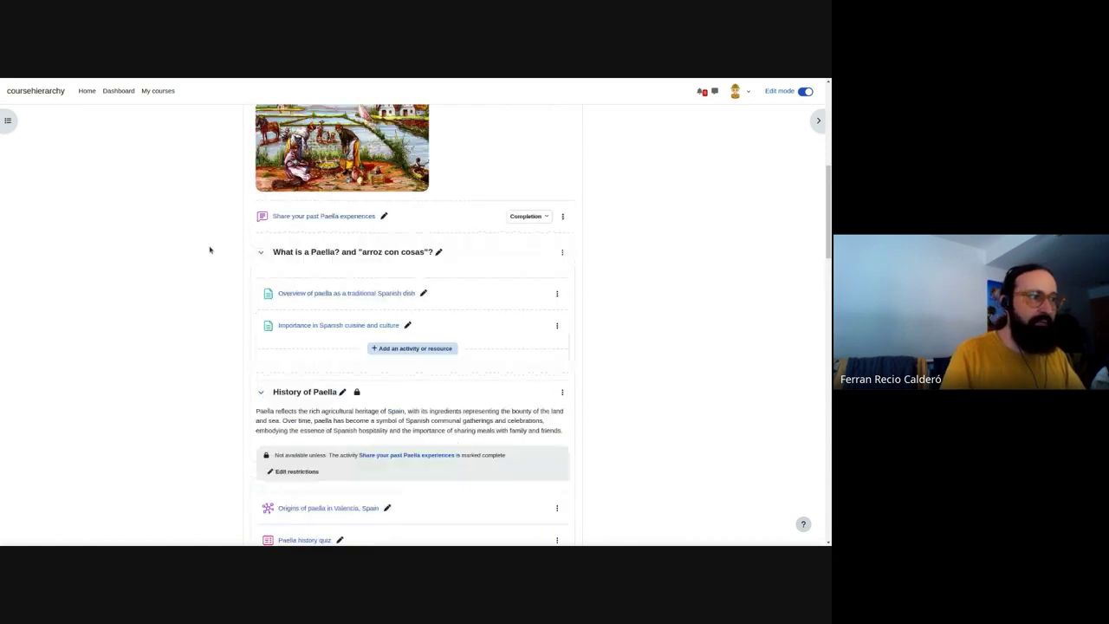
{"action": "scroll", "coordinate": [205, 256], "scroll_direction": "up", "scroll_amount": 3}
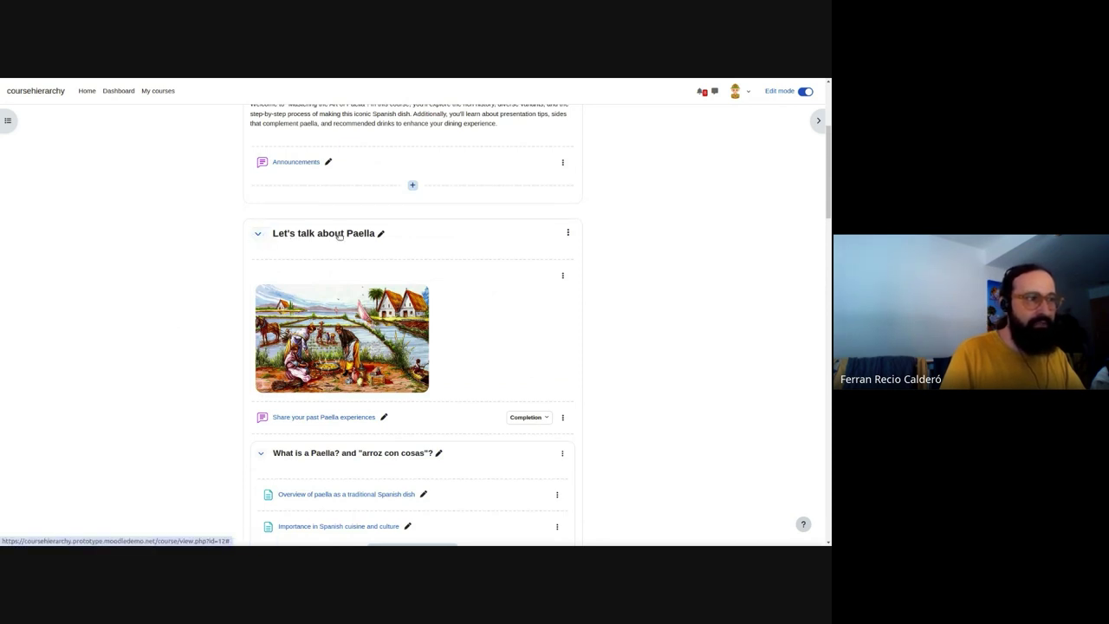
{"action": "left_click", "coordinate": [567, 233]}
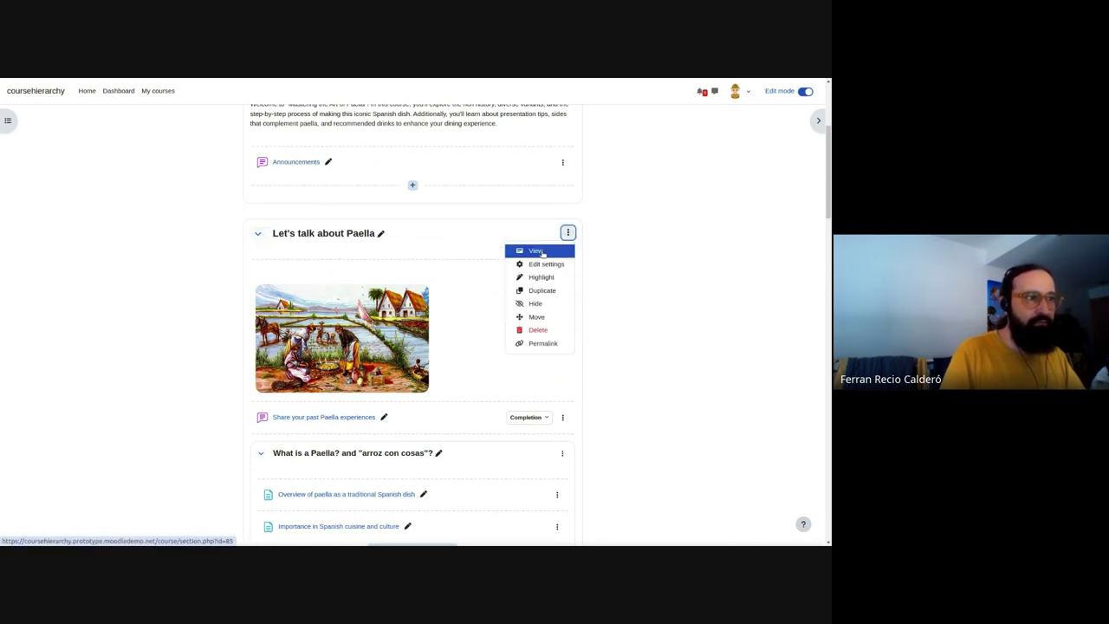
{"action": "left_click", "coordinate": [568, 233]}
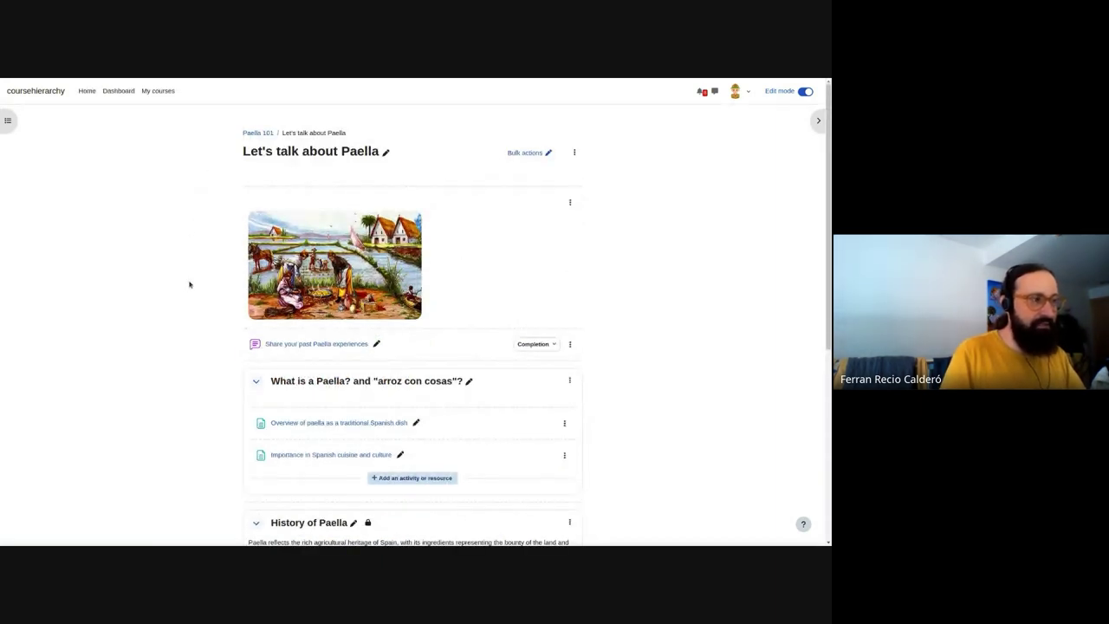
{"action": "scroll", "coordinate": [185, 250], "scroll_direction": "down", "scroll_amount": 1}
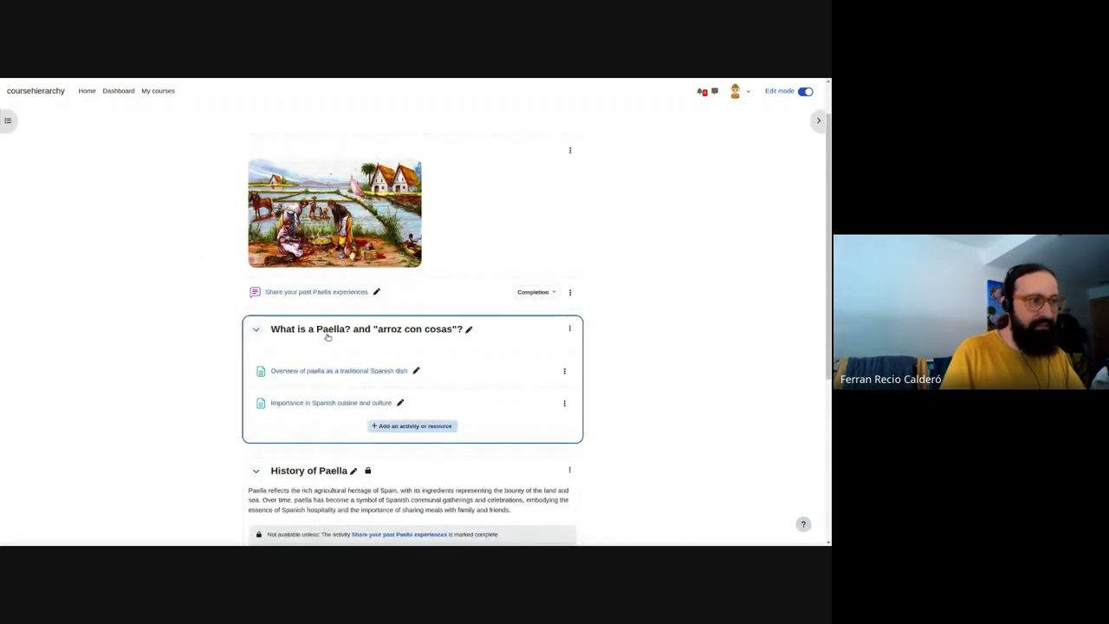
View the What is a Paella? subsection page twice, returning each time to the Paella 101 course.
{"action": "left_click", "coordinate": [569, 328]}
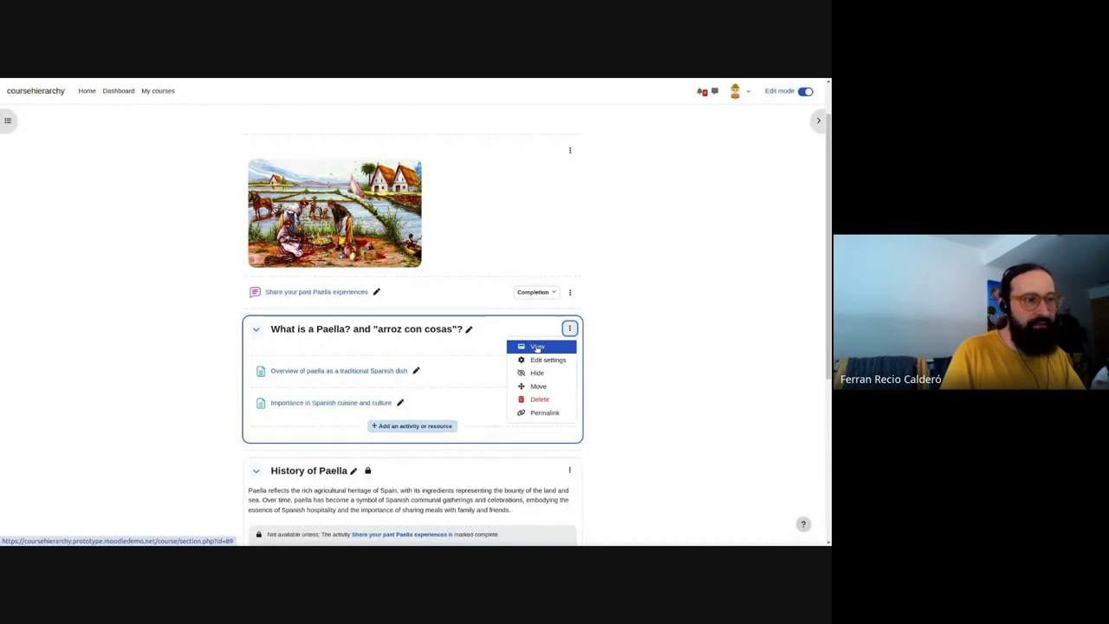
{"action": "left_click", "coordinate": [537, 348]}
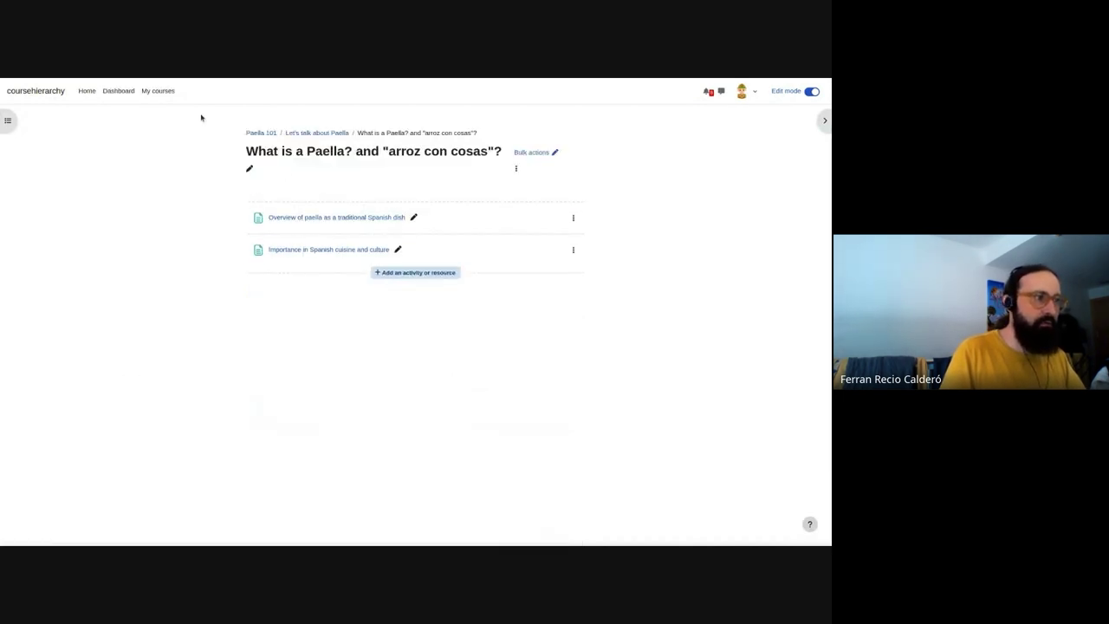
{"action": "left_click", "coordinate": [305, 131]}
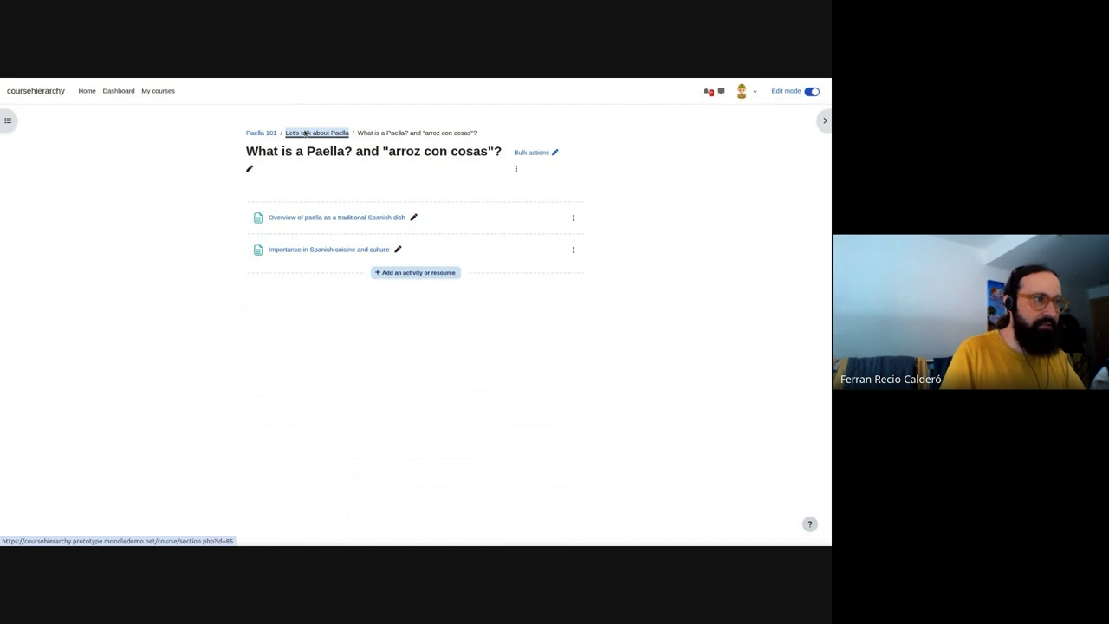
{"action": "left_click", "coordinate": [257, 133]}
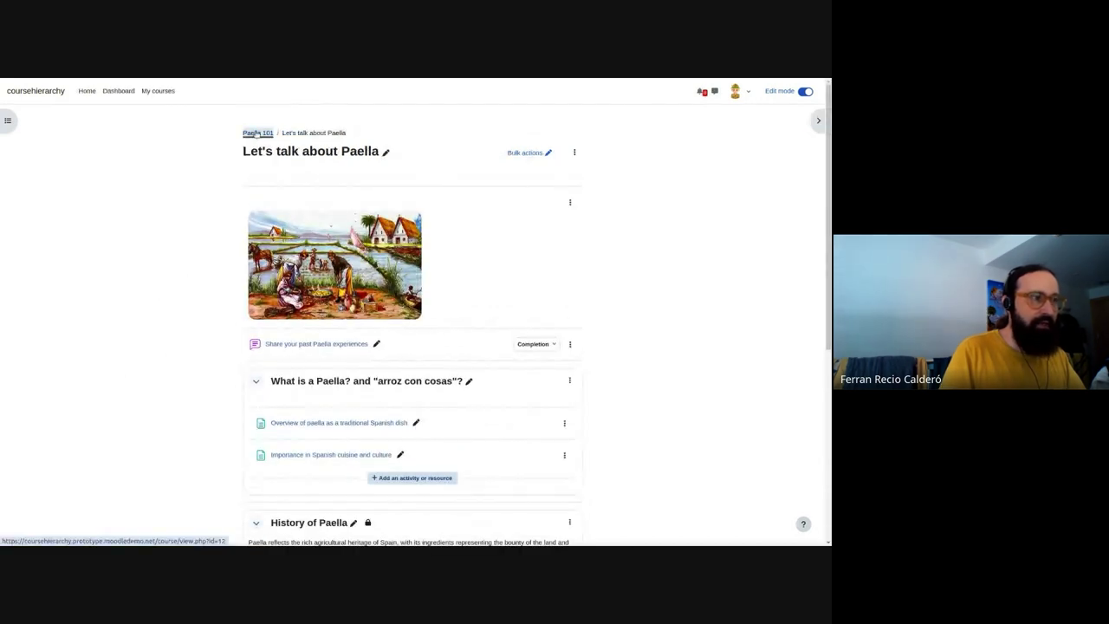
{"action": "scroll", "coordinate": [166, 285], "scroll_direction": "down", "scroll_amount": 1}
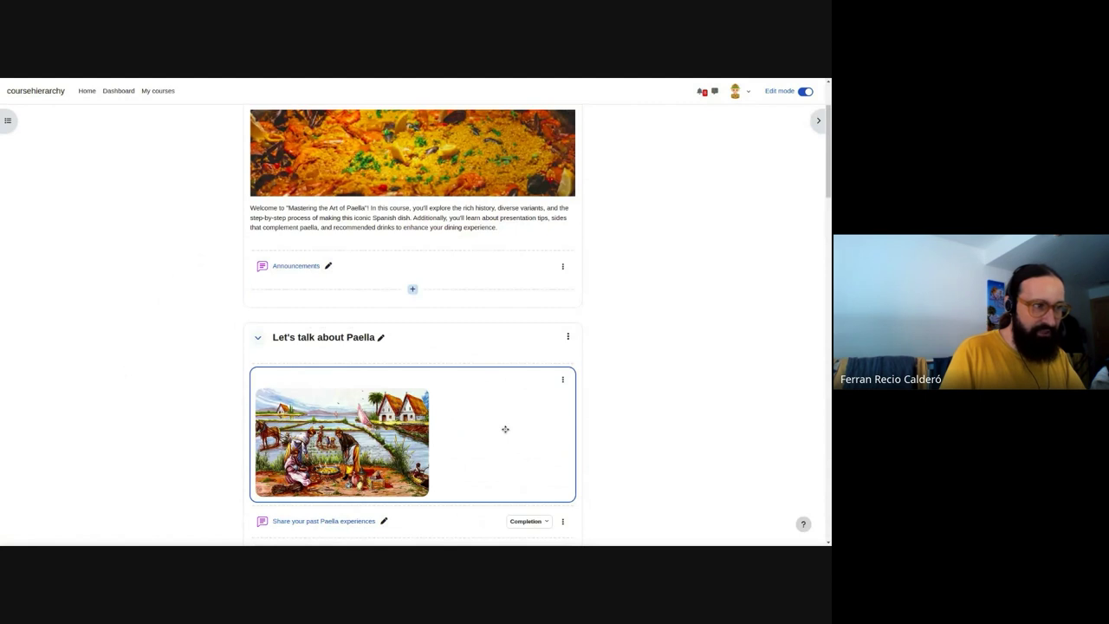
{"action": "scroll", "coordinate": [505, 429], "scroll_direction": "down", "scroll_amount": 2}
{"action": "left_click", "coordinate": [563, 402]}
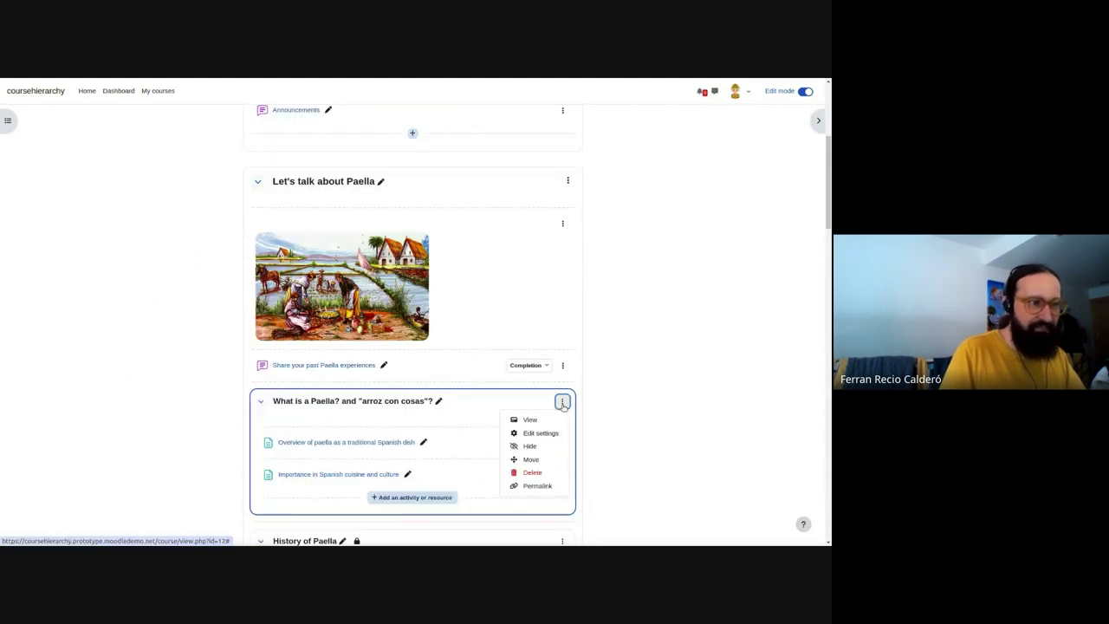
{"action": "left_click", "coordinate": [529, 420]}
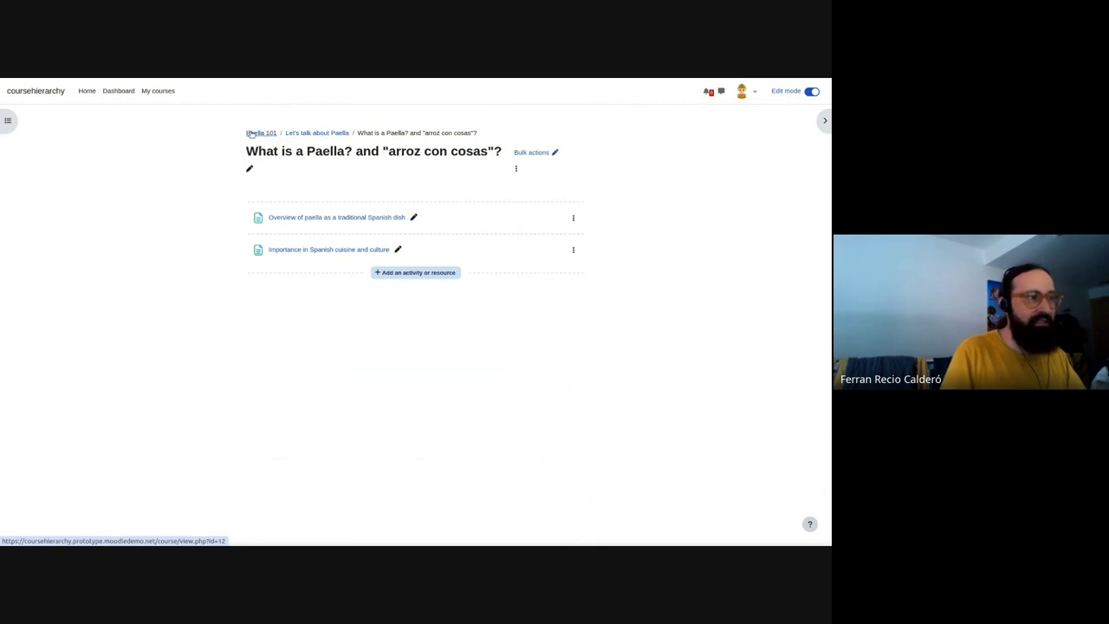
{"action": "left_click", "coordinate": [258, 133]}
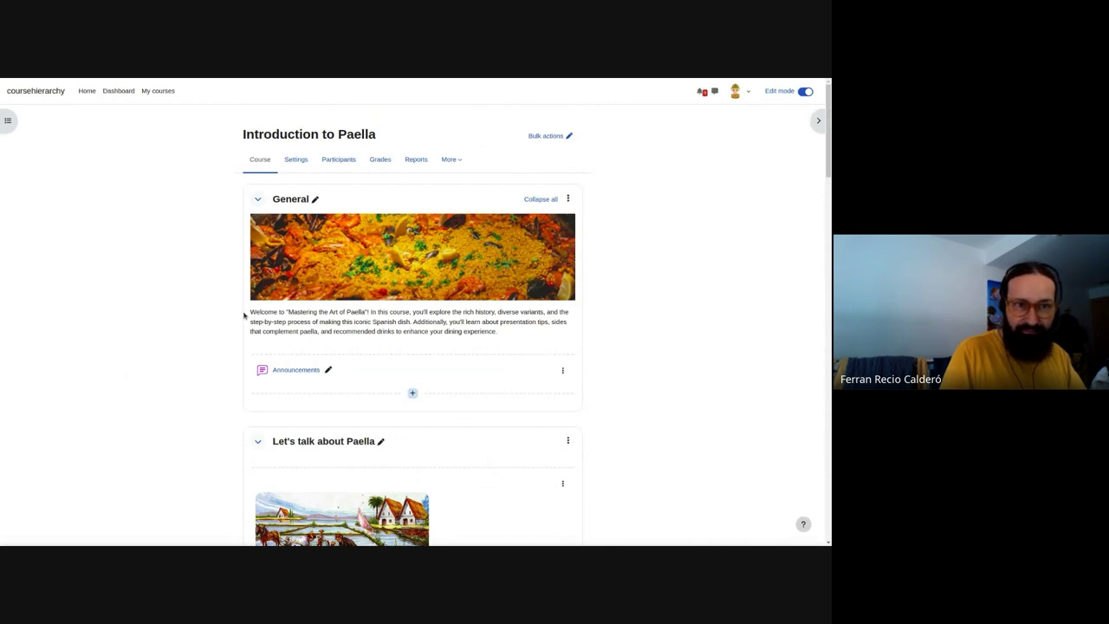
{"action": "scroll", "coordinate": [648, 323], "scroll_direction": "down", "scroll_amount": 1}
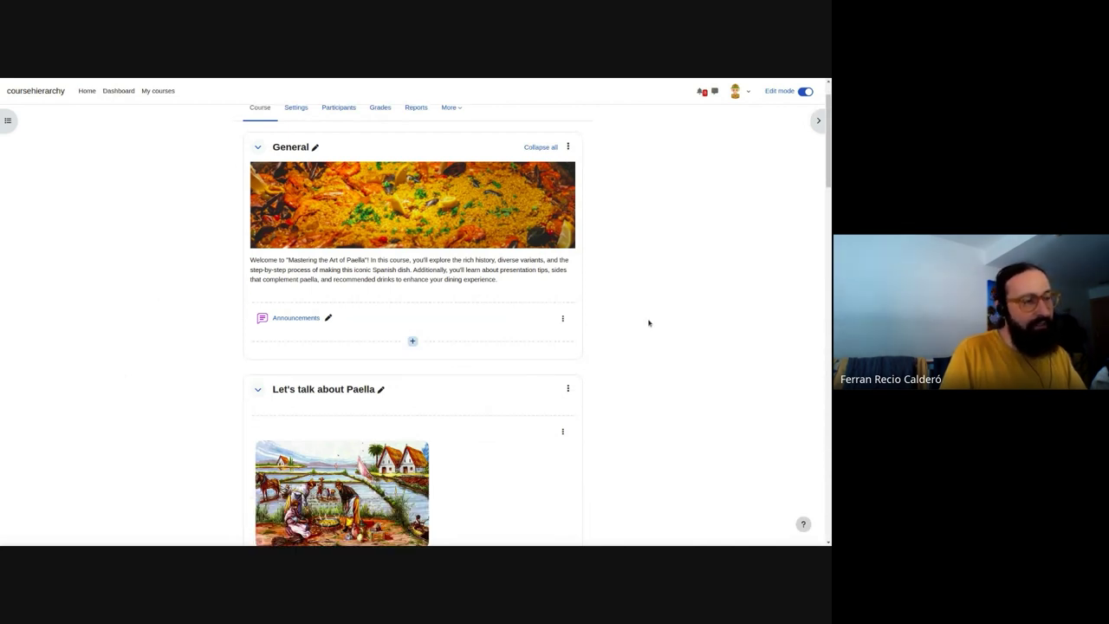
{"action": "scroll", "coordinate": [648, 323], "scroll_direction": "down", "scroll_amount": 2}
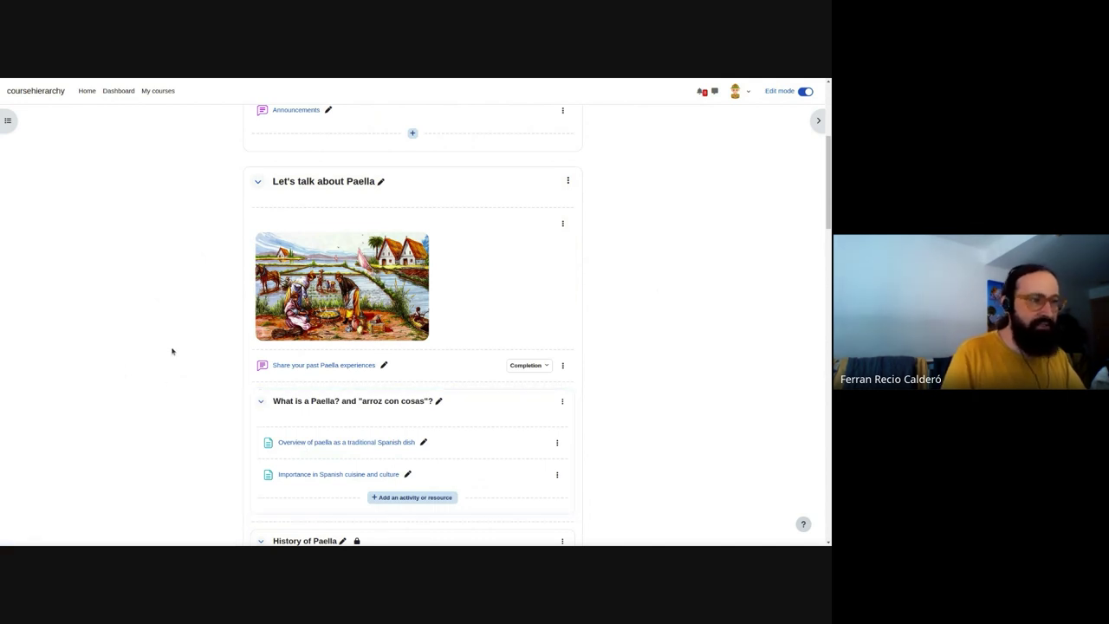
{"action": "left_click", "coordinate": [563, 402]}
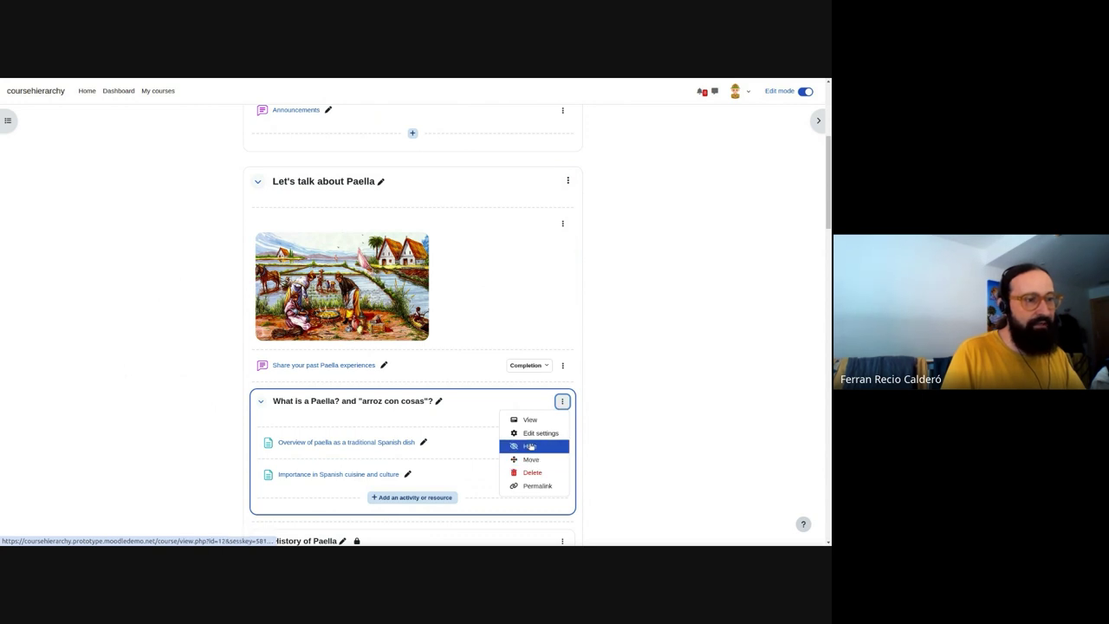
{"action": "left_click", "coordinate": [530, 446]}
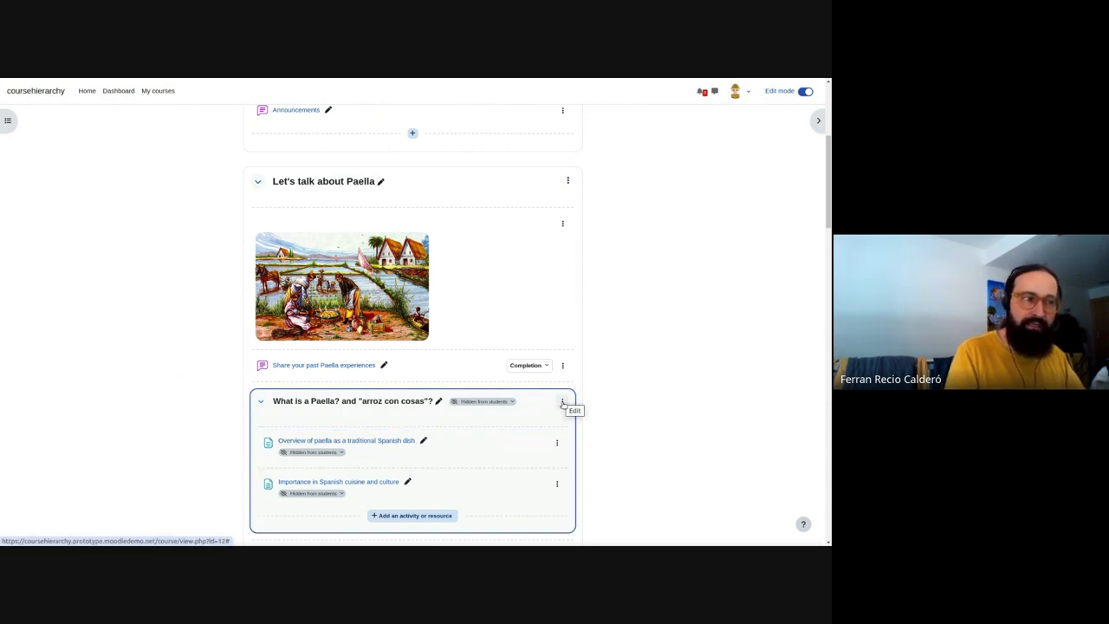
{"action": "left_click", "coordinate": [563, 402]}
{"action": "left_click", "coordinate": [546, 445]}
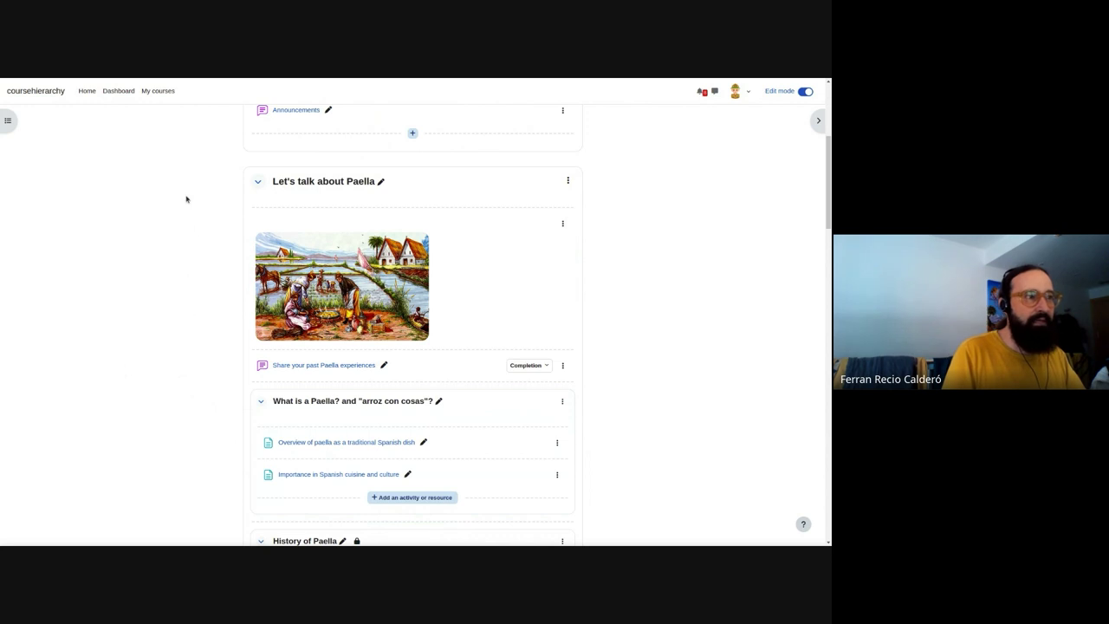
Hide the Let's talk about Paella section, then inspect the hidden subsection's action menu.
{"action": "left_click", "coordinate": [569, 181]}
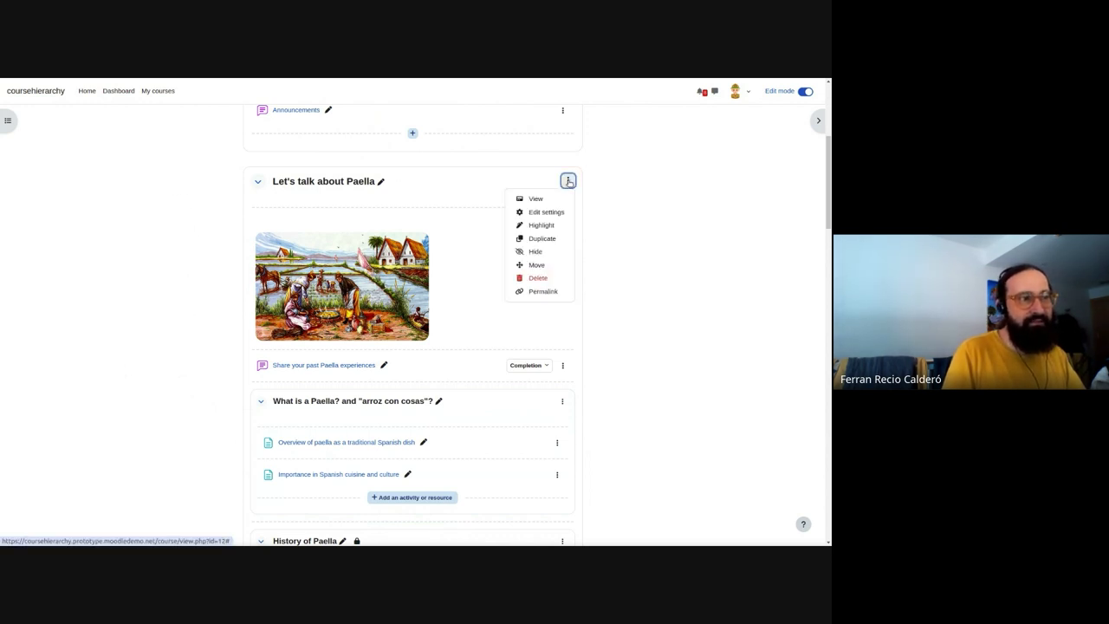
{"action": "left_click", "coordinate": [523, 256]}
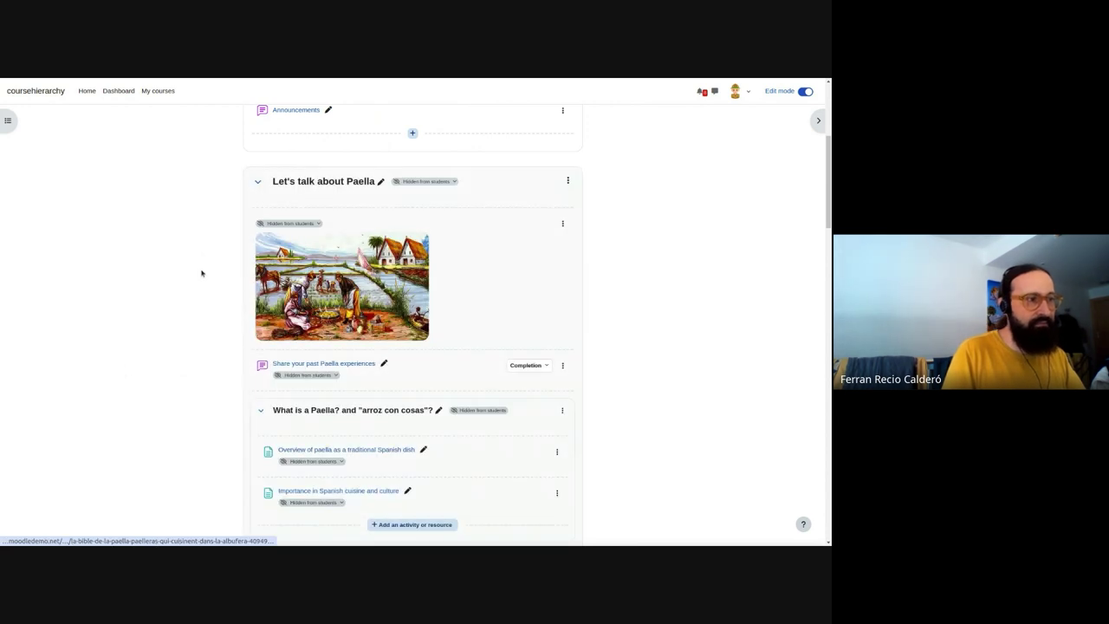
{"action": "scroll", "coordinate": [283, 341], "scroll_direction": "down", "scroll_amount": 1}
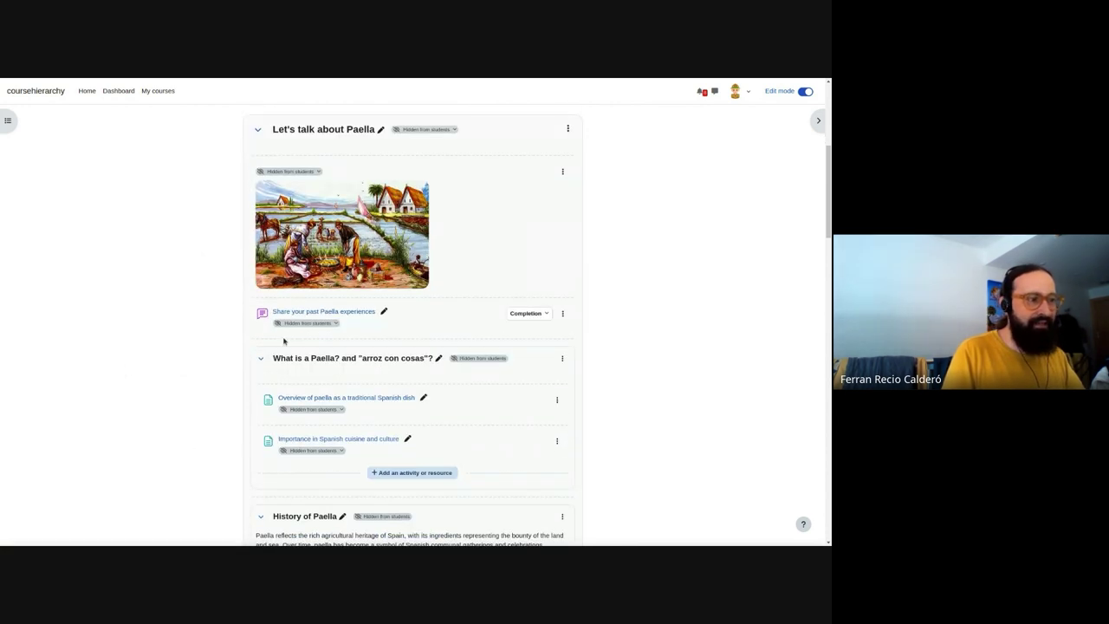
{"action": "left_click", "coordinate": [561, 360]}
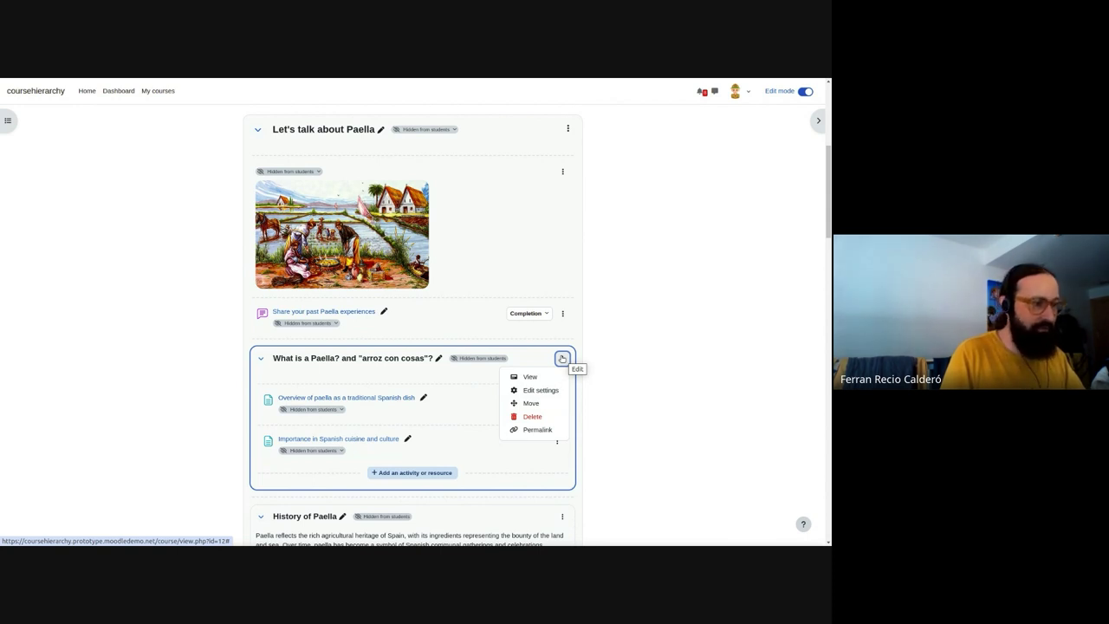
{"action": "left_click", "coordinate": [562, 358]}
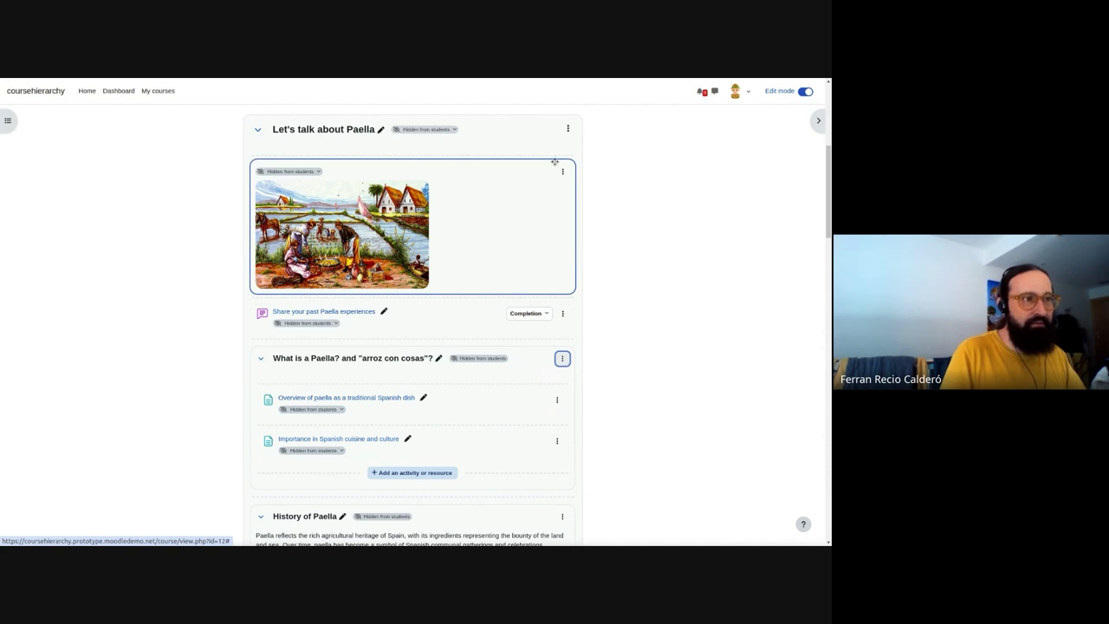
Make the Let's talk about Paella section visible to students again.
{"action": "left_click", "coordinate": [568, 129]}
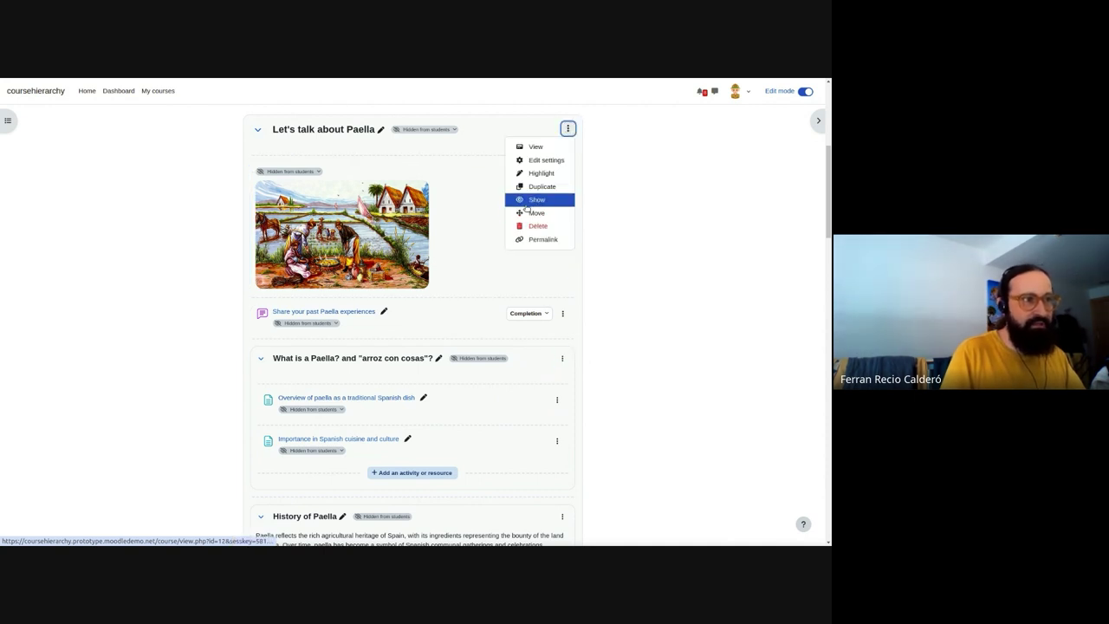
{"action": "left_click", "coordinate": [528, 200]}
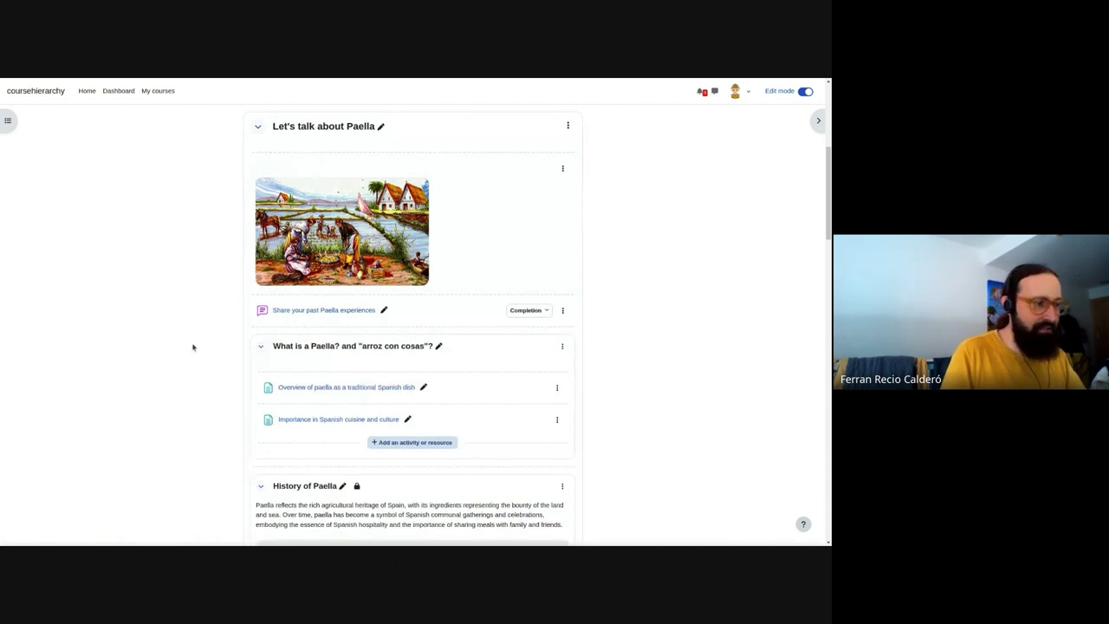
{"action": "scroll", "coordinate": [234, 390], "scroll_direction": "down", "scroll_amount": 2}
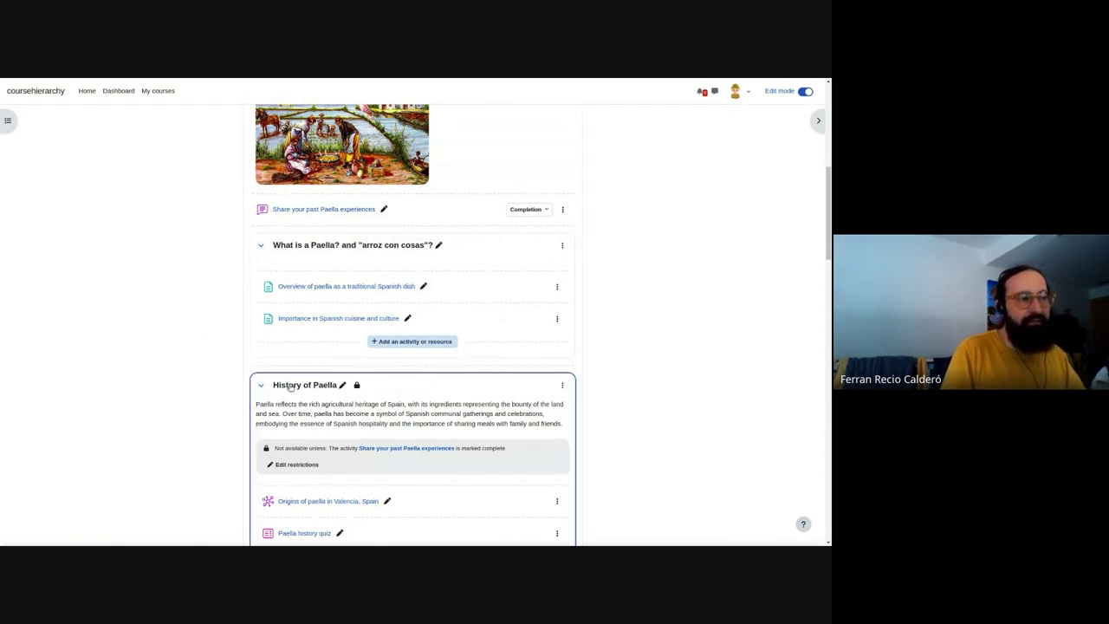
{"action": "scroll", "coordinate": [275, 349], "scroll_direction": "up", "scroll_amount": 1}
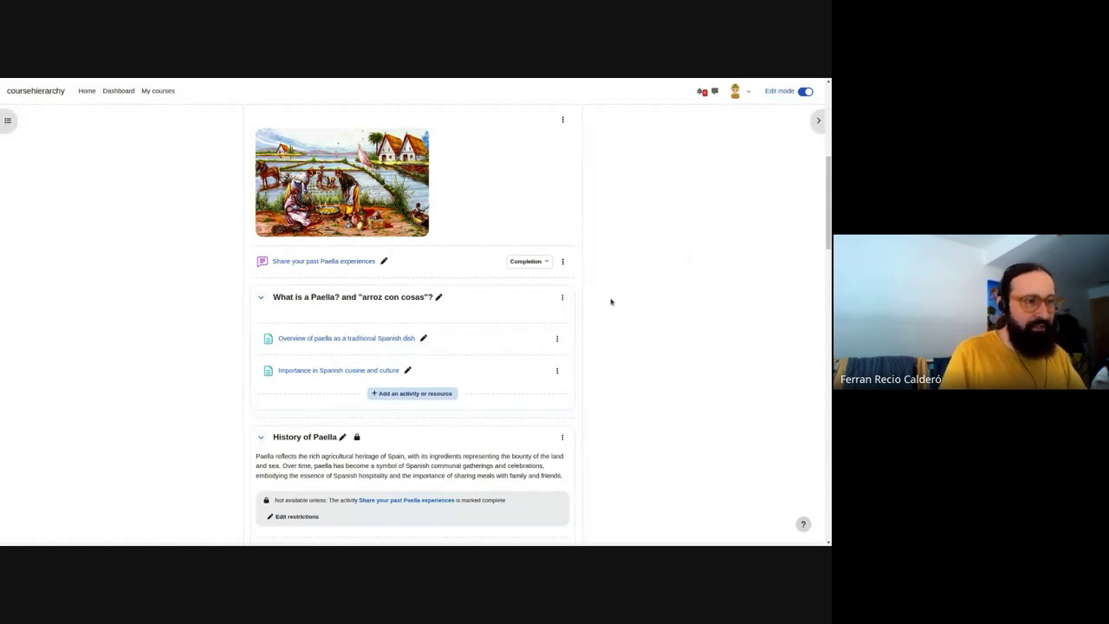
{"action": "left_click", "coordinate": [562, 297]}
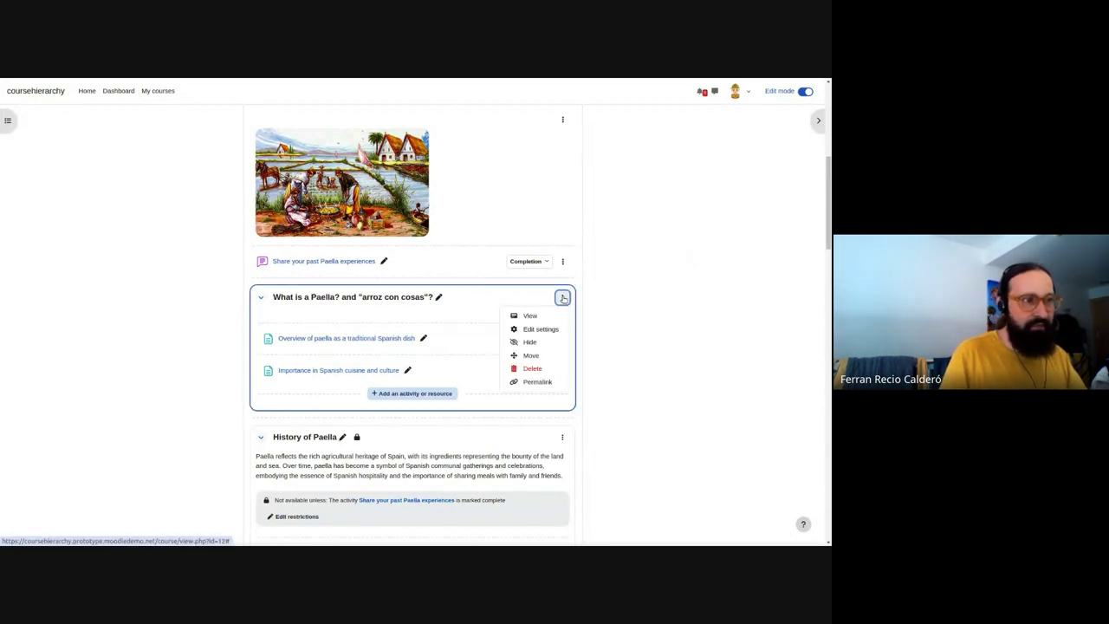
Browse What is a Paella? and History of Paella as move destinations, then cancel the move.
{"action": "left_click", "coordinate": [529, 356]}
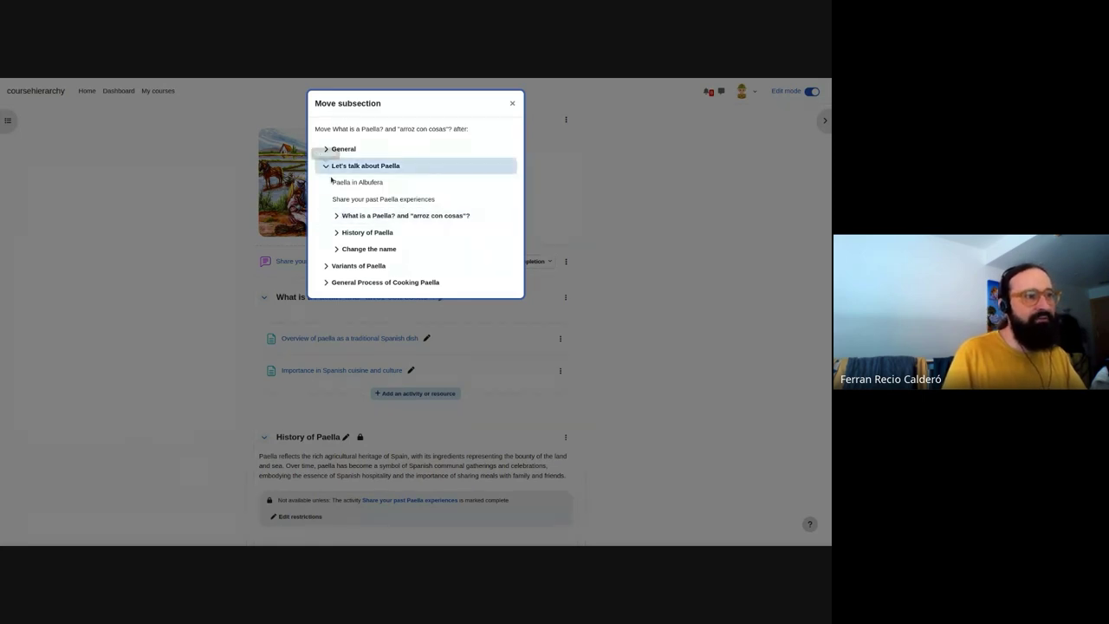
{"action": "left_click", "coordinate": [335, 216]}
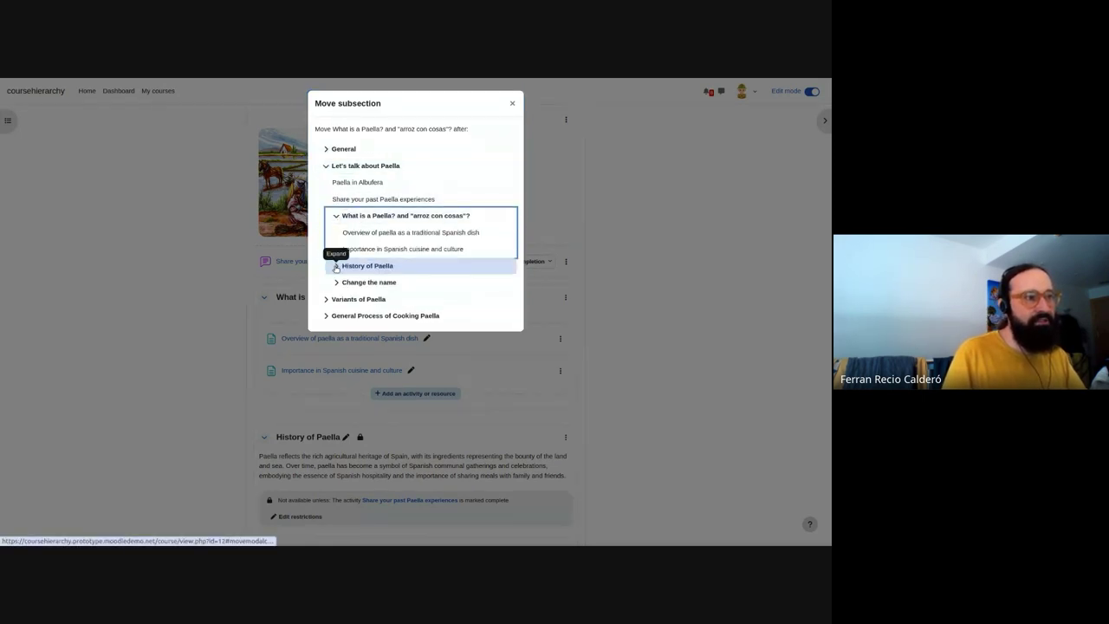
{"action": "left_click", "coordinate": [336, 265]}
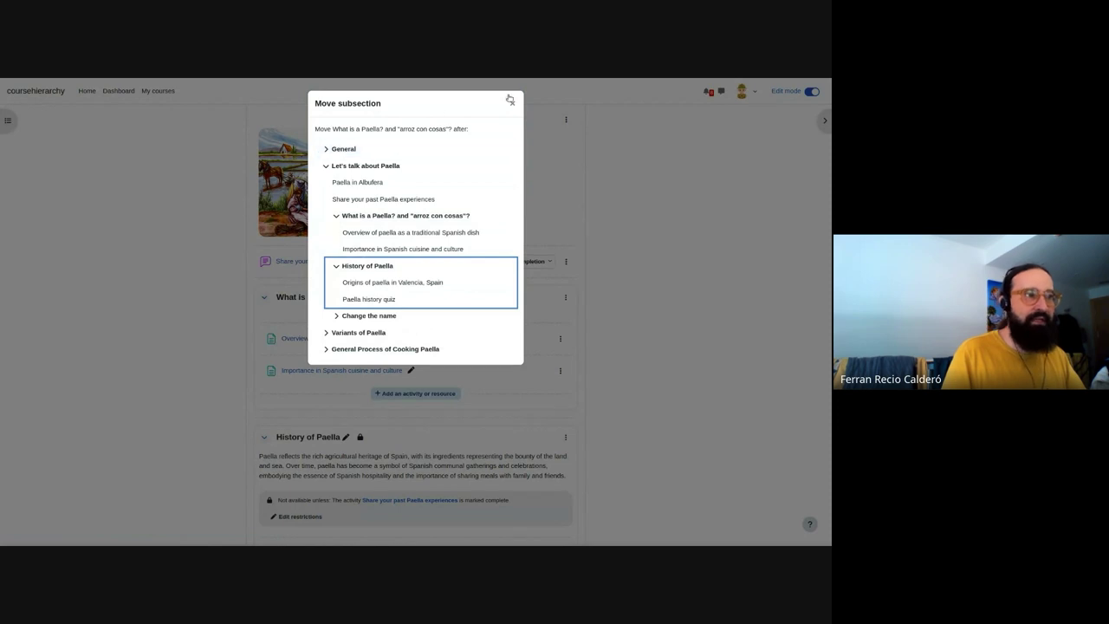
{"action": "left_click", "coordinate": [512, 104]}
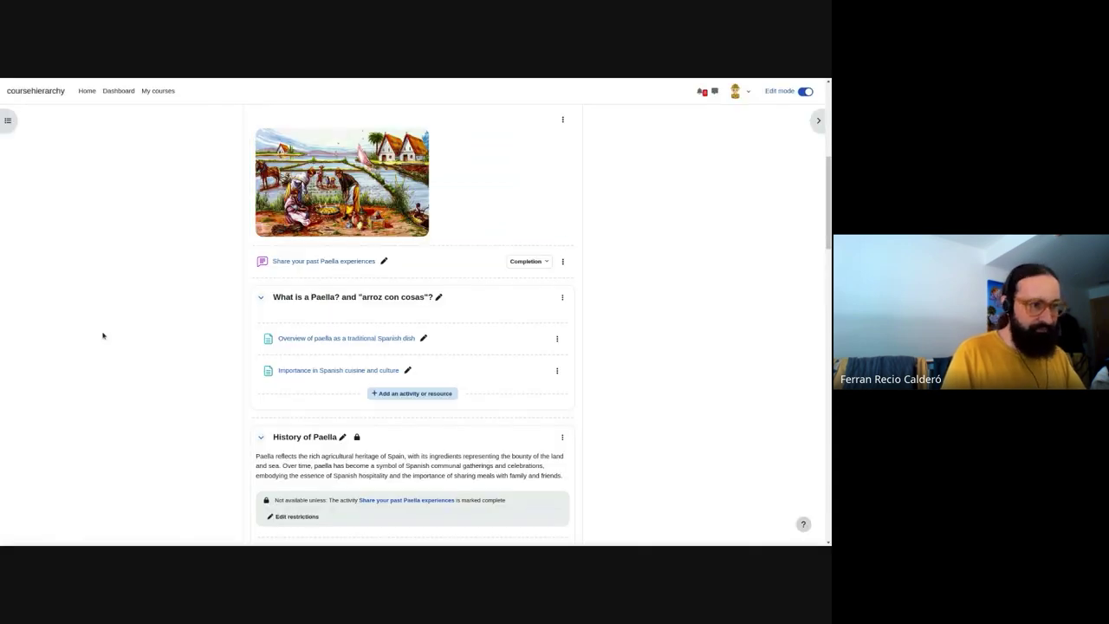
Open the course Reports page listing logs, activity and participation reports.
{"action": "scroll", "coordinate": [180, 339], "scroll_direction": "up", "scroll_amount": 3}
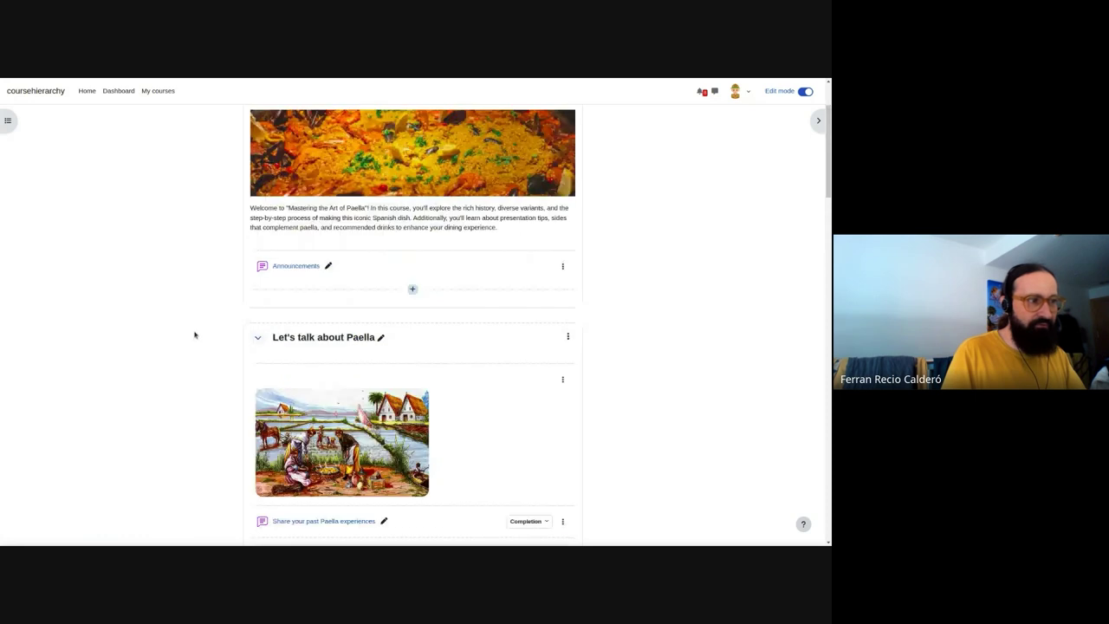
{"action": "scroll", "coordinate": [414, 166], "scroll_direction": "up", "scroll_amount": 2}
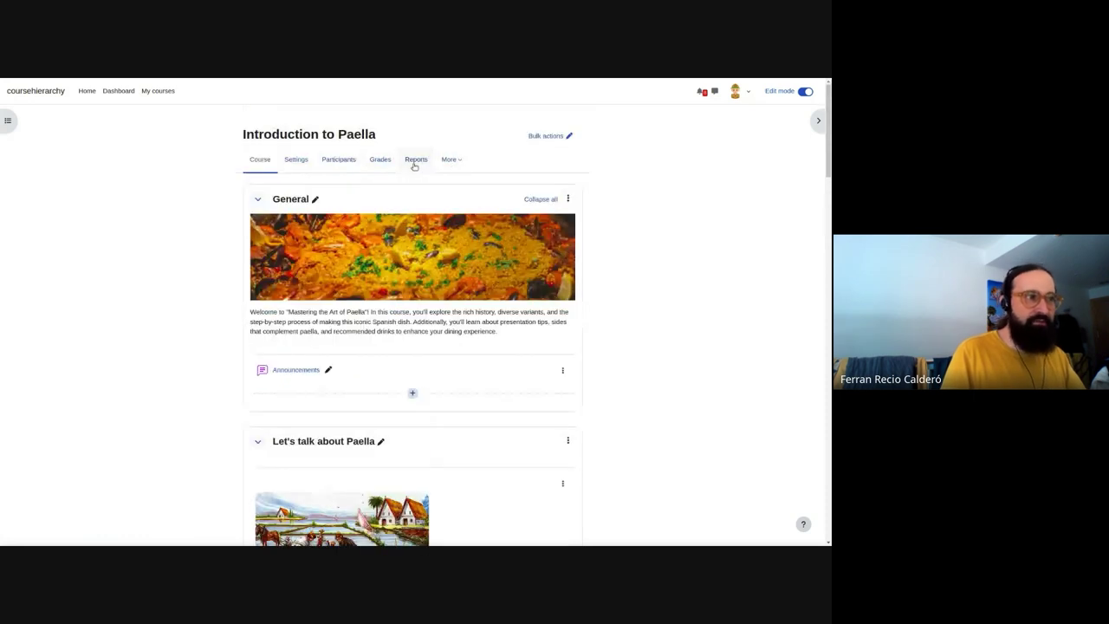
{"action": "left_click", "coordinate": [415, 161]}
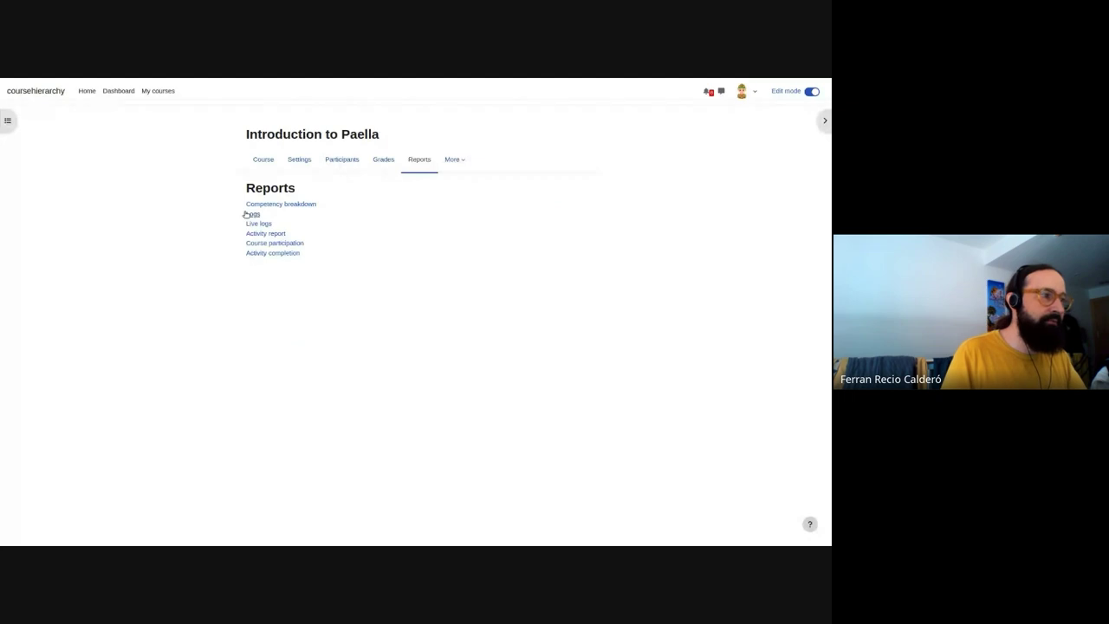
Browse the Introduction to Paella activity report section by section, then open the Participants list.
{"action": "left_click", "coordinate": [254, 236]}
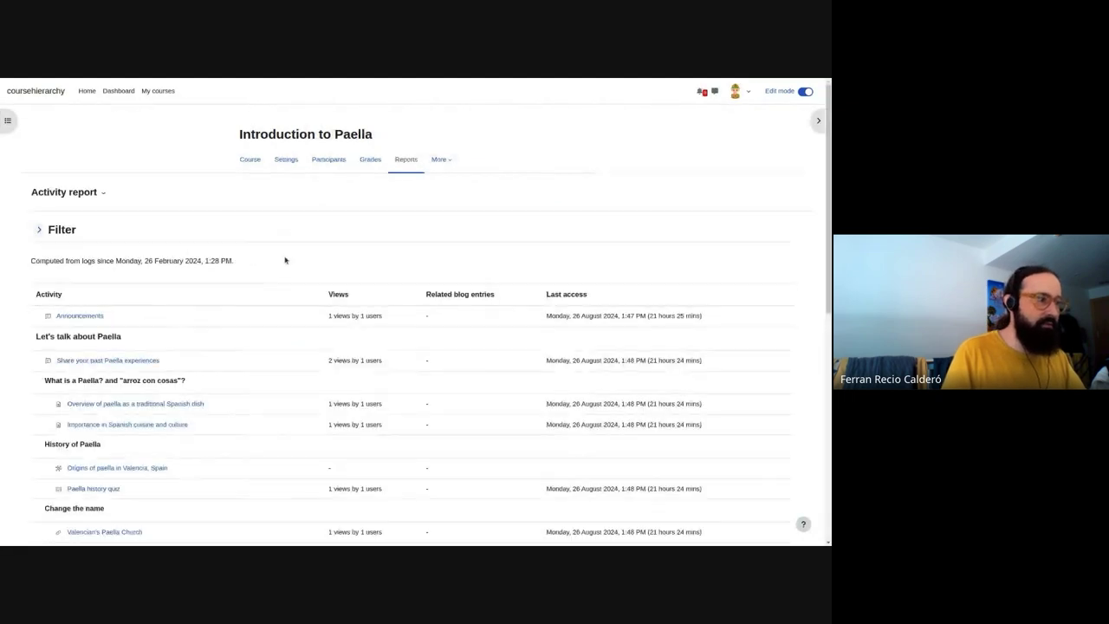
{"action": "scroll", "coordinate": [285, 259], "scroll_direction": "down", "scroll_amount": 1}
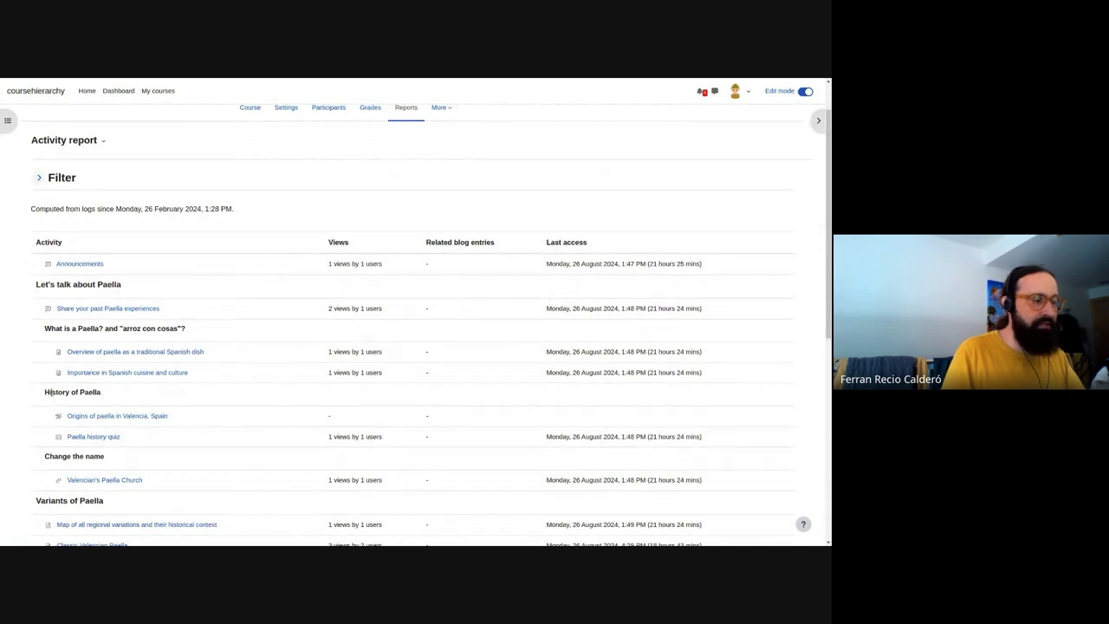
{"action": "scroll", "coordinate": [262, 371], "scroll_direction": "down", "scroll_amount": 2}
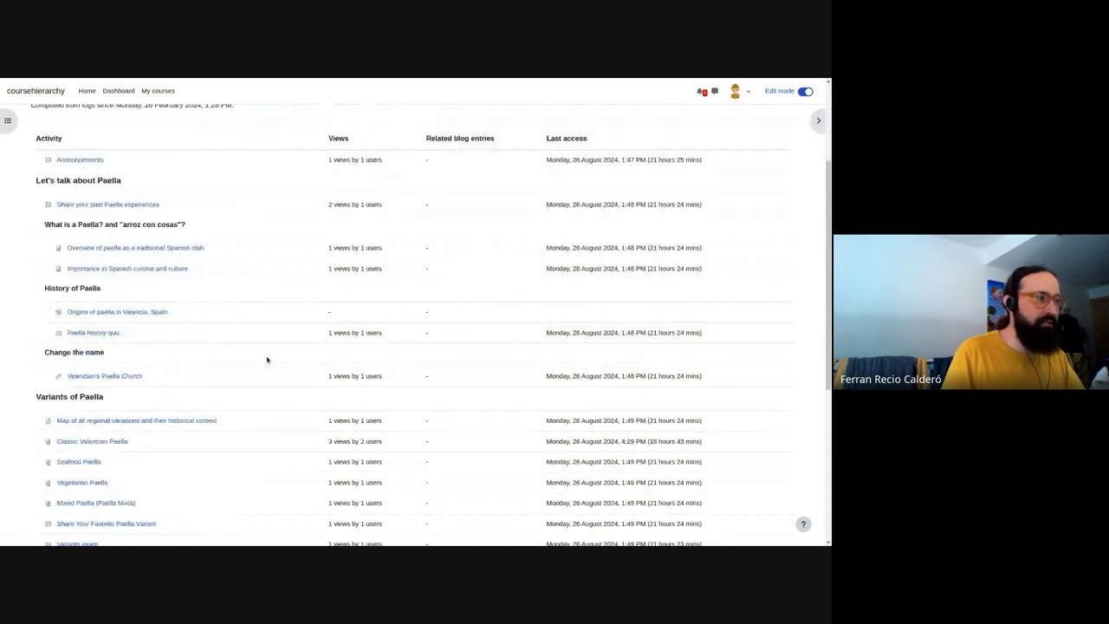
{"action": "scroll", "coordinate": [275, 353], "scroll_direction": "down", "scroll_amount": 2}
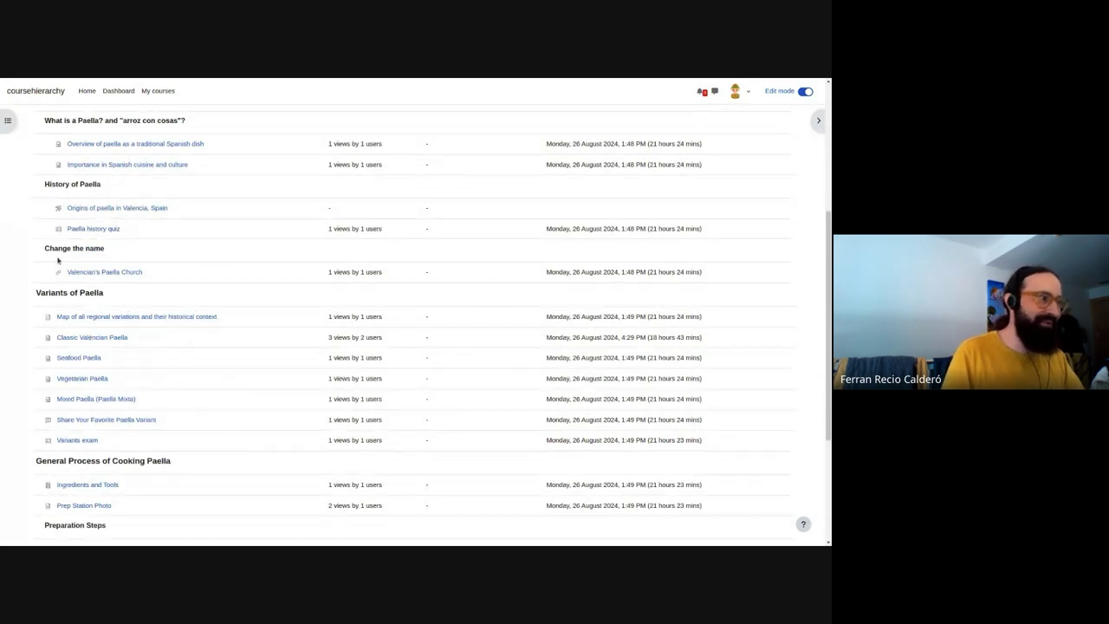
{"action": "scroll", "coordinate": [196, 292], "scroll_direction": "up", "scroll_amount": 2}
{"action": "scroll", "coordinate": [195, 292], "scroll_direction": "up", "scroll_amount": 3}
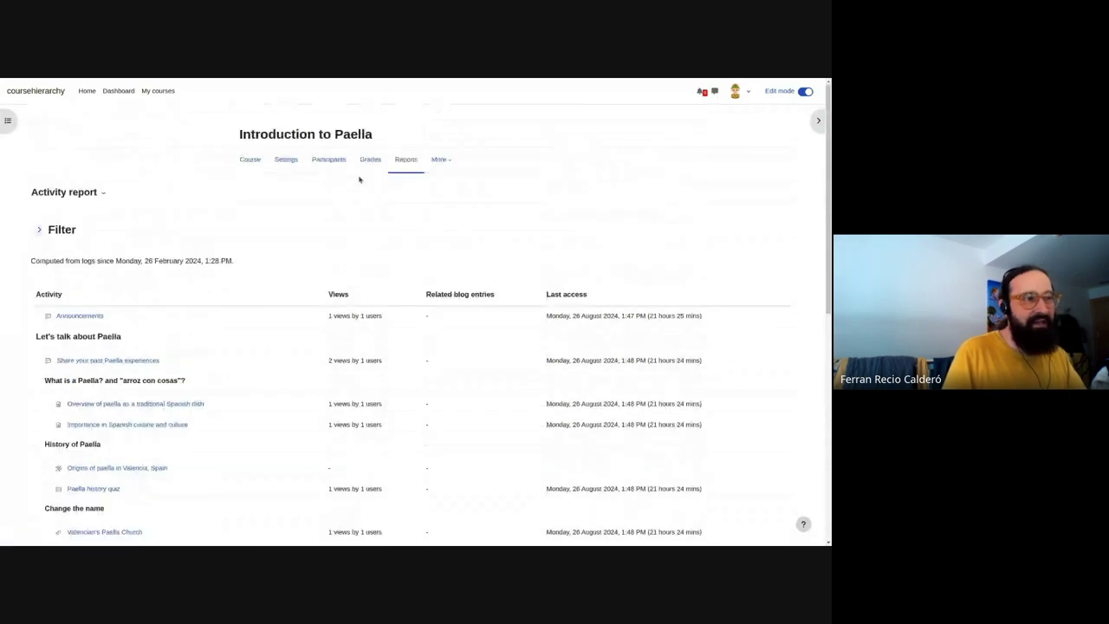
{"action": "left_click", "coordinate": [333, 162]}
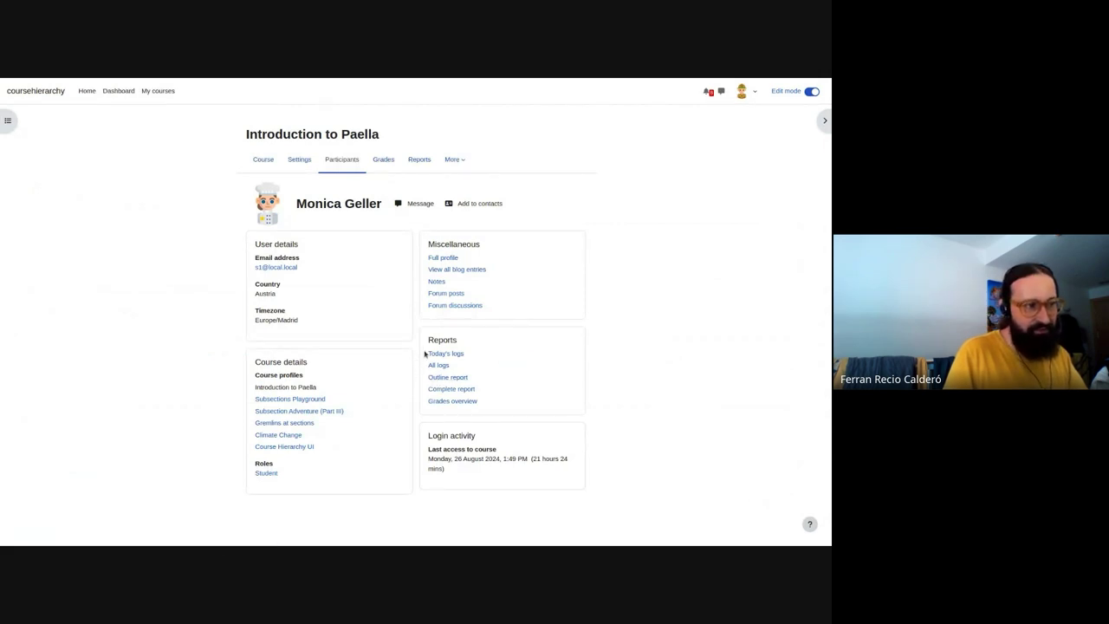
Open the student's Outline report and scroll through its per-section activity views and last-access times.
{"action": "left_click", "coordinate": [438, 377]}
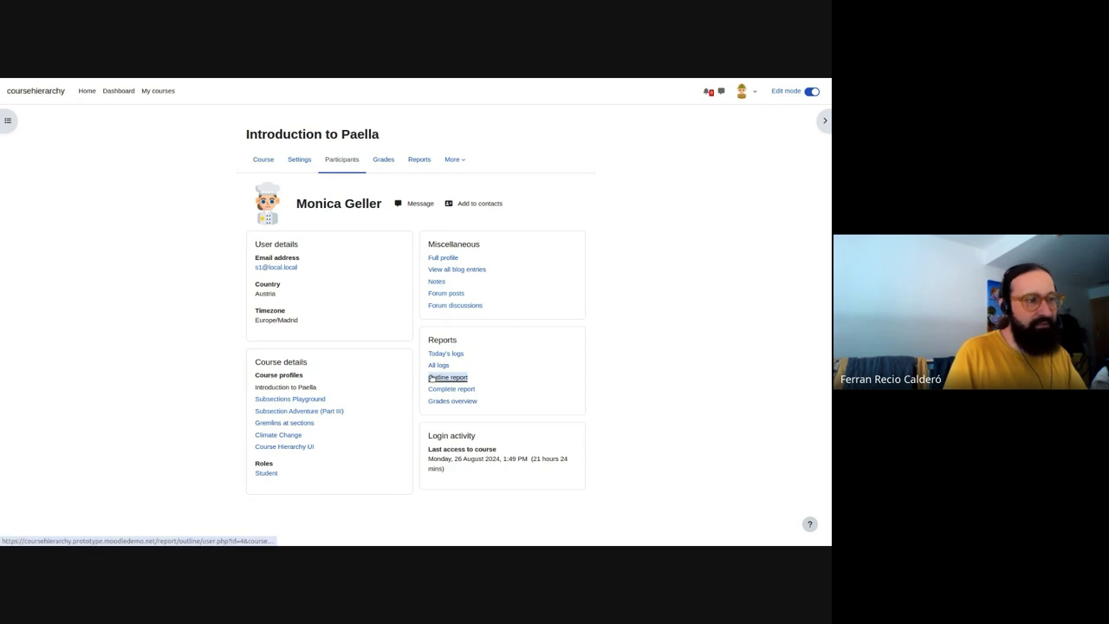
{"action": "scroll", "coordinate": [189, 319], "scroll_direction": "down", "scroll_amount": 2}
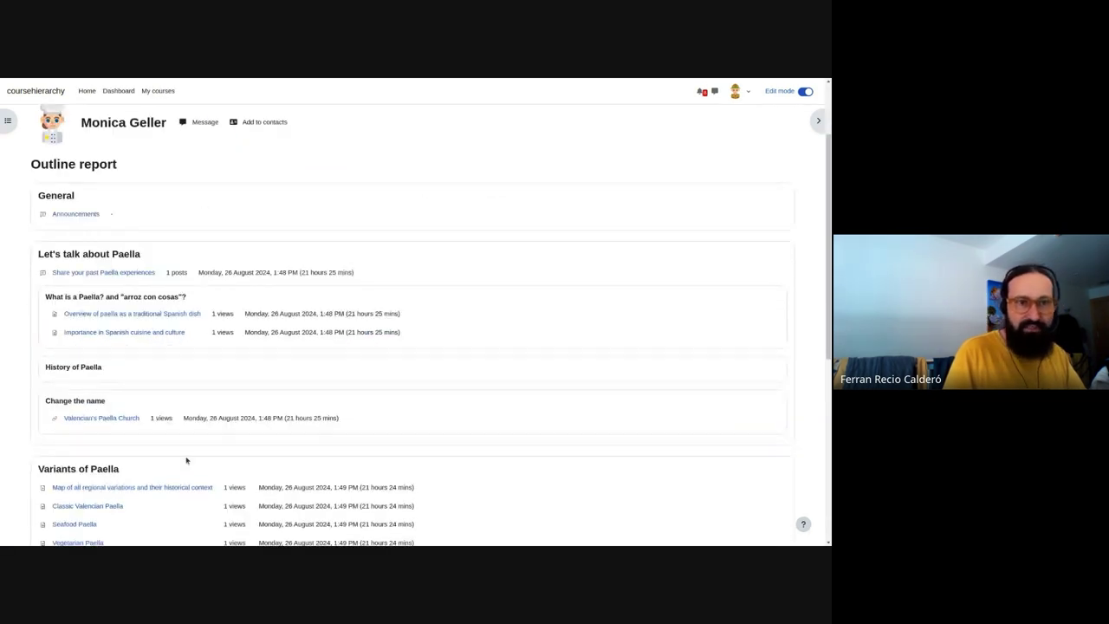
{"action": "scroll", "coordinate": [287, 409], "scroll_direction": "up", "scroll_amount": 2}
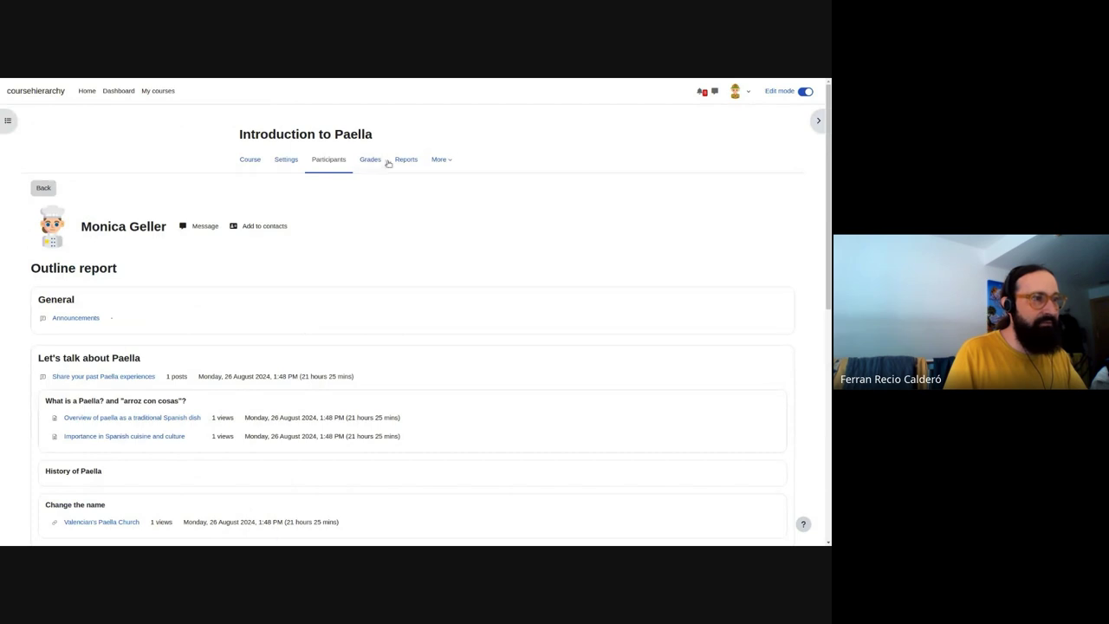
Start a backup of the course from More > Course reuse and review the Initial settings.
{"action": "left_click", "coordinate": [438, 161]}
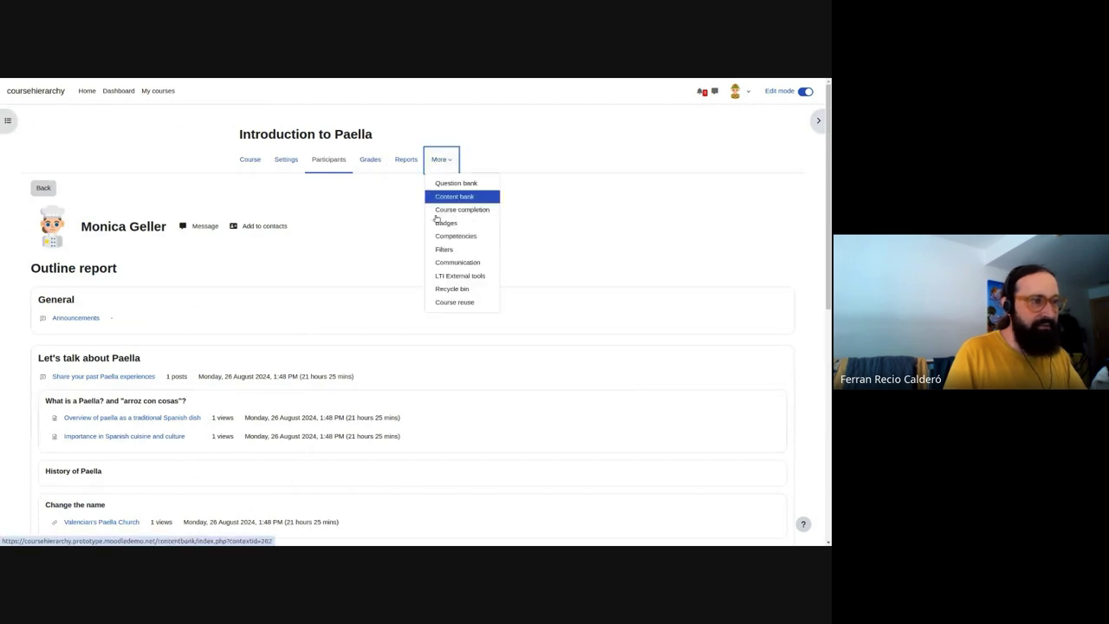
{"action": "left_click", "coordinate": [440, 302]}
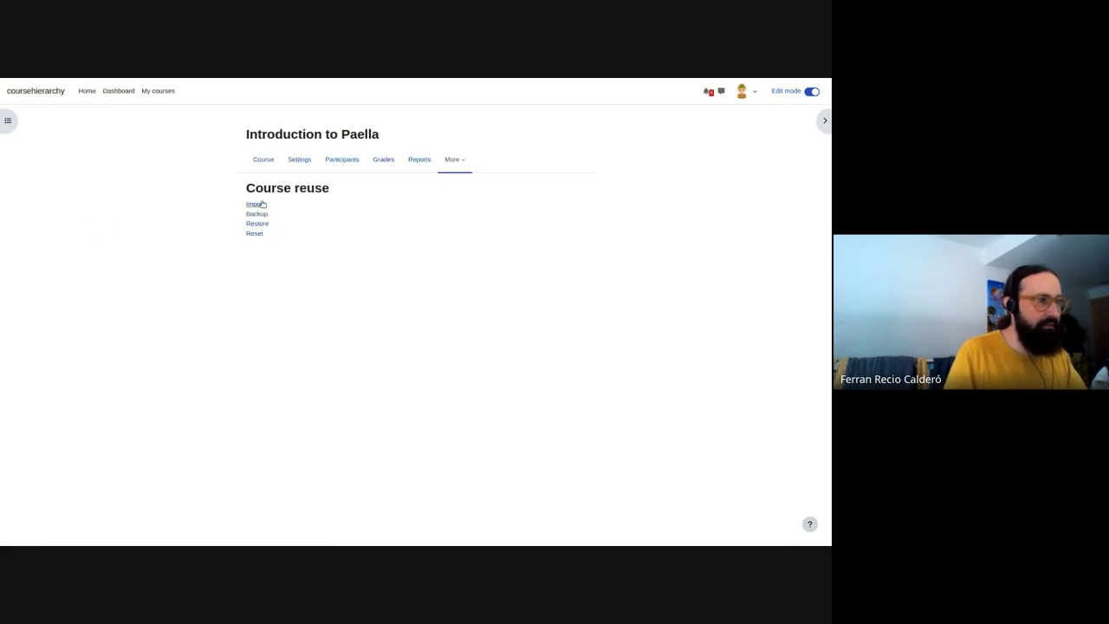
{"action": "left_click", "coordinate": [256, 214]}
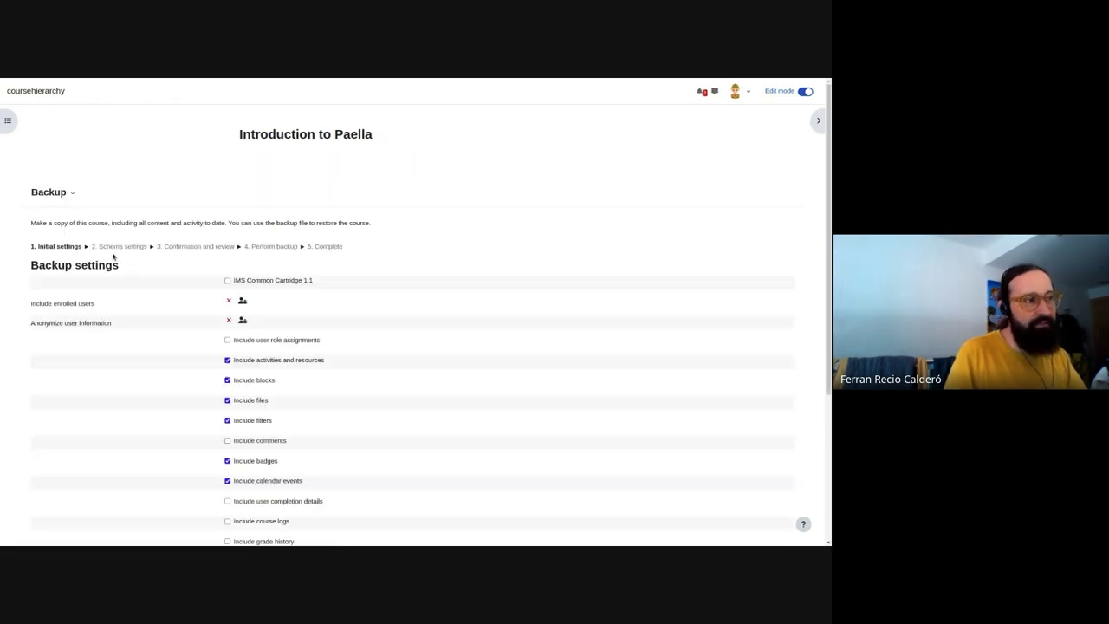
{"action": "scroll", "coordinate": [184, 412], "scroll_direction": "down", "scroll_amount": 3}
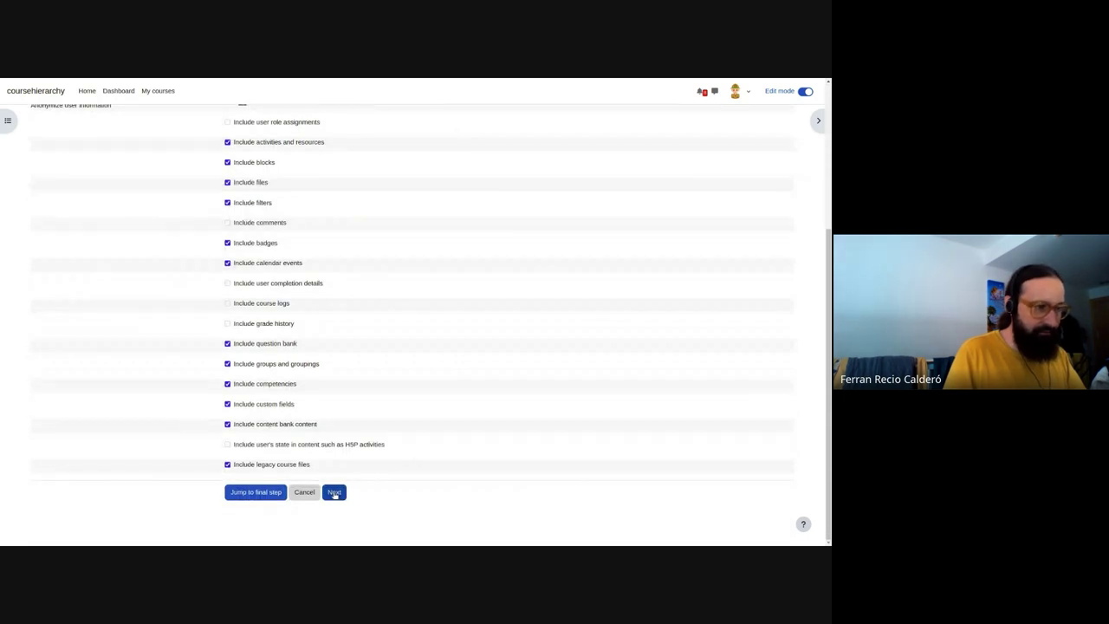
Move on to the backup's Schema settings and check the Include list for nested subsections.
{"action": "left_click", "coordinate": [334, 493]}
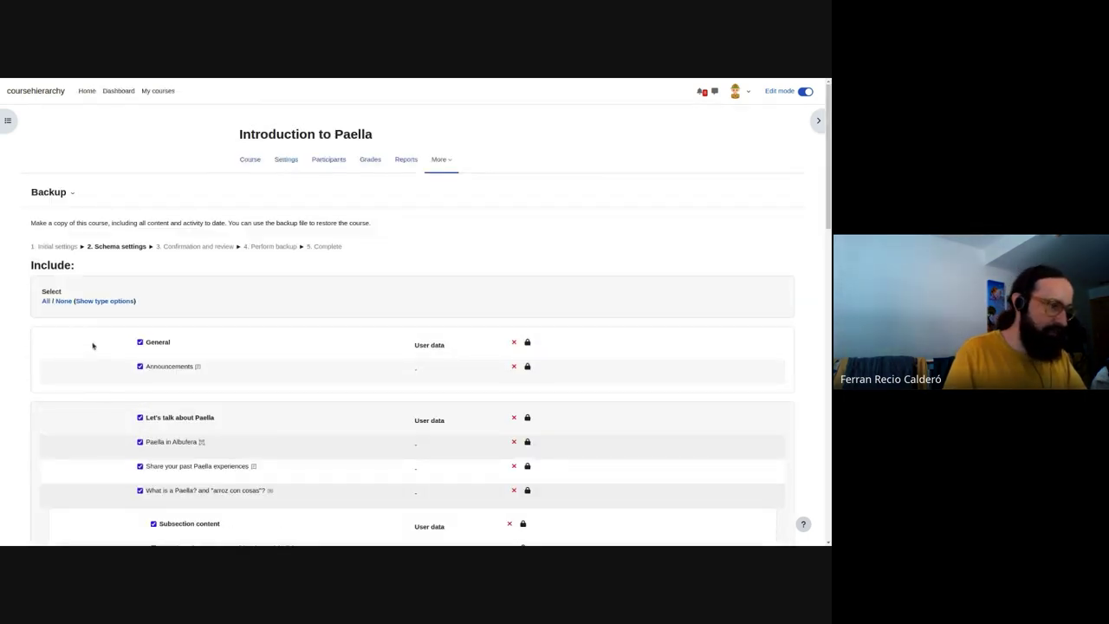
{"action": "scroll", "coordinate": [93, 346], "scroll_direction": "down", "scroll_amount": 1}
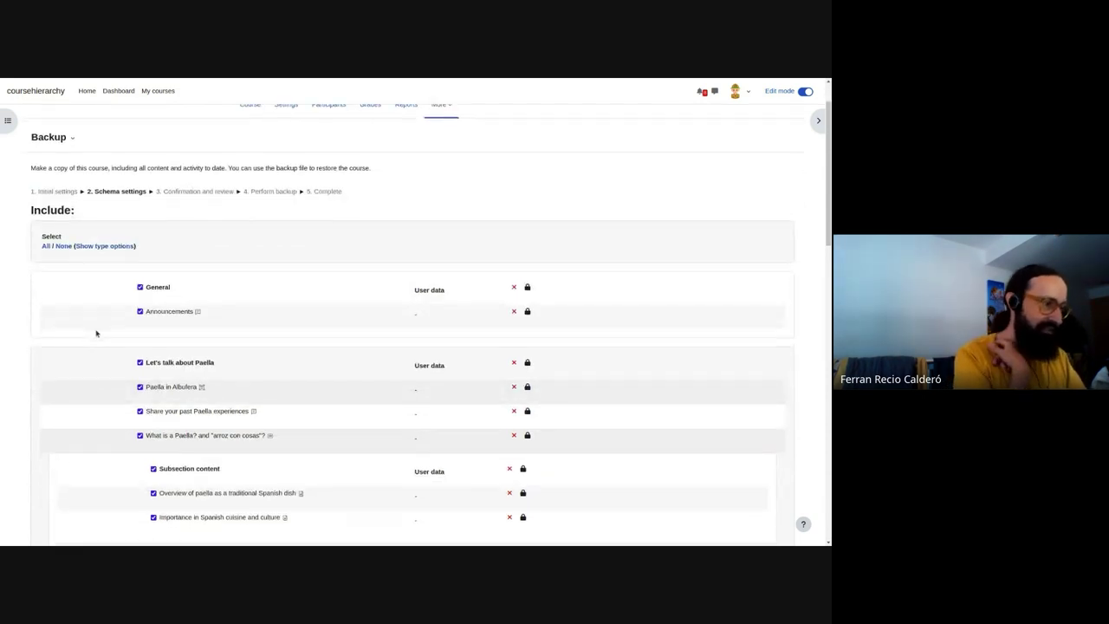
{"action": "scroll", "coordinate": [96, 329], "scroll_direction": "down", "scroll_amount": 2}
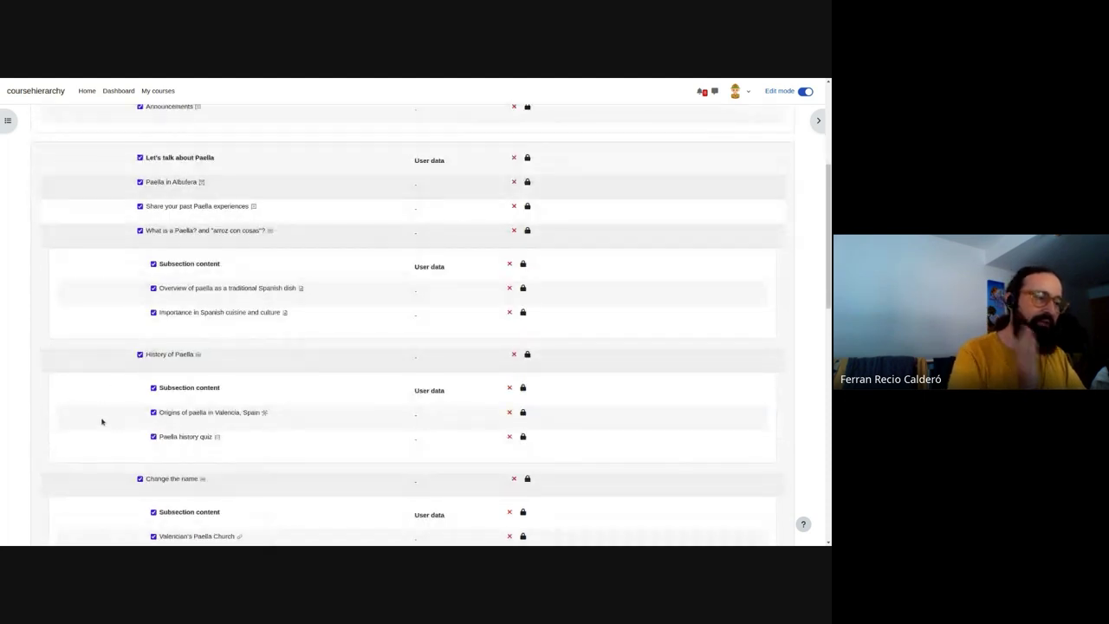
{"action": "scroll", "coordinate": [104, 424], "scroll_direction": "down", "scroll_amount": 1}
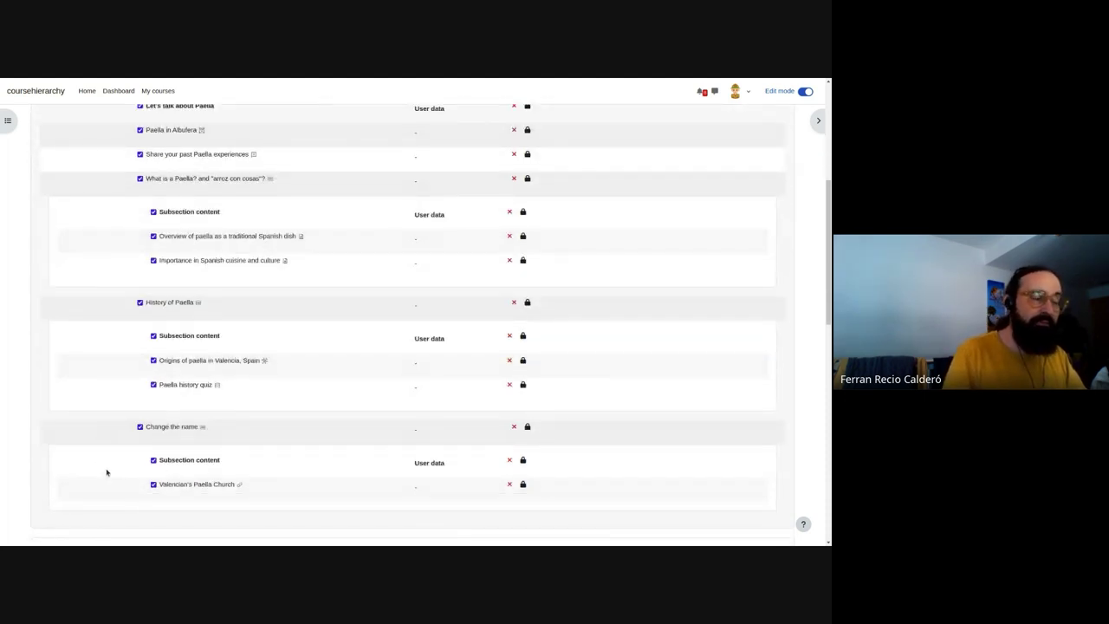
{"action": "scroll", "coordinate": [112, 457], "scroll_direction": "down", "scroll_amount": 3}
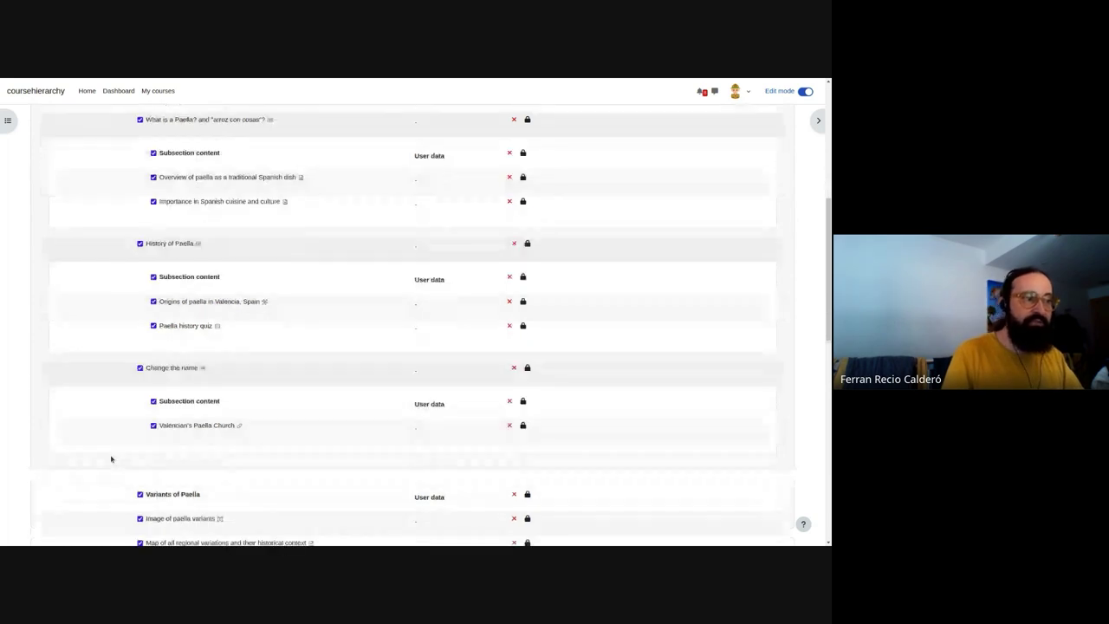
{"action": "scroll", "coordinate": [97, 448], "scroll_direction": "up", "scroll_amount": 4}
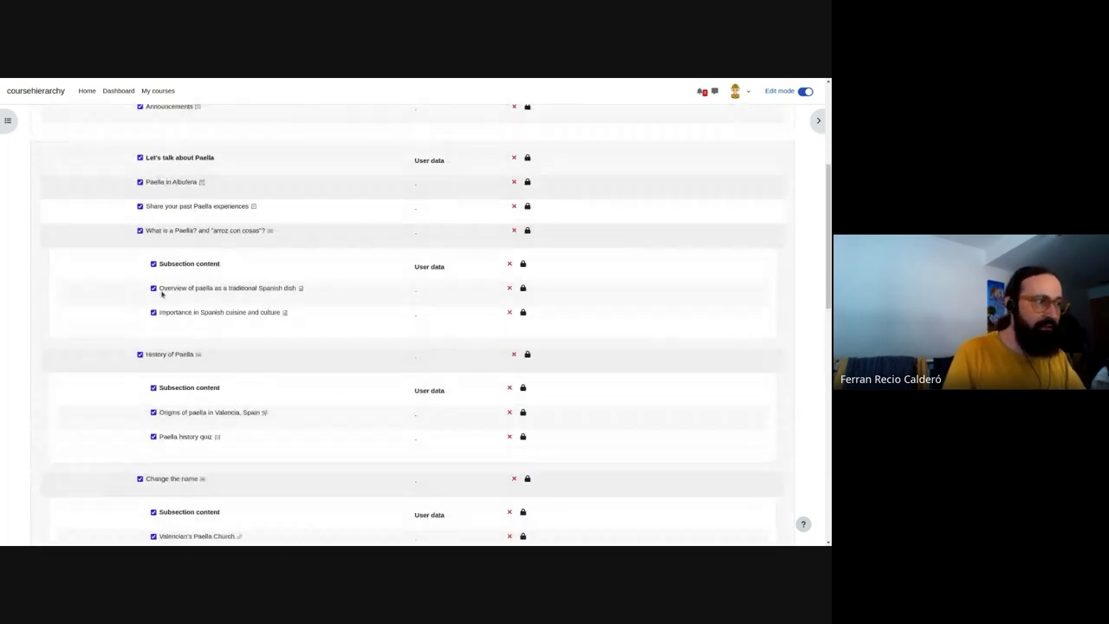
{"action": "scroll", "coordinate": [130, 200], "scroll_direction": "up", "scroll_amount": 3}
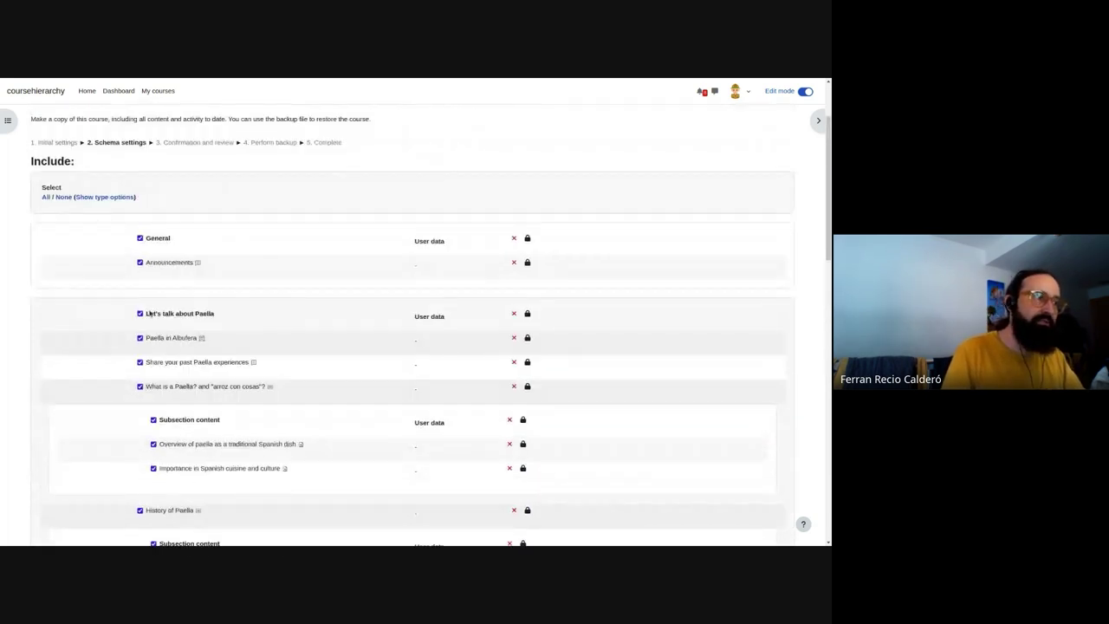
{"action": "scroll", "coordinate": [156, 346], "scroll_direction": "up", "scroll_amount": 3}
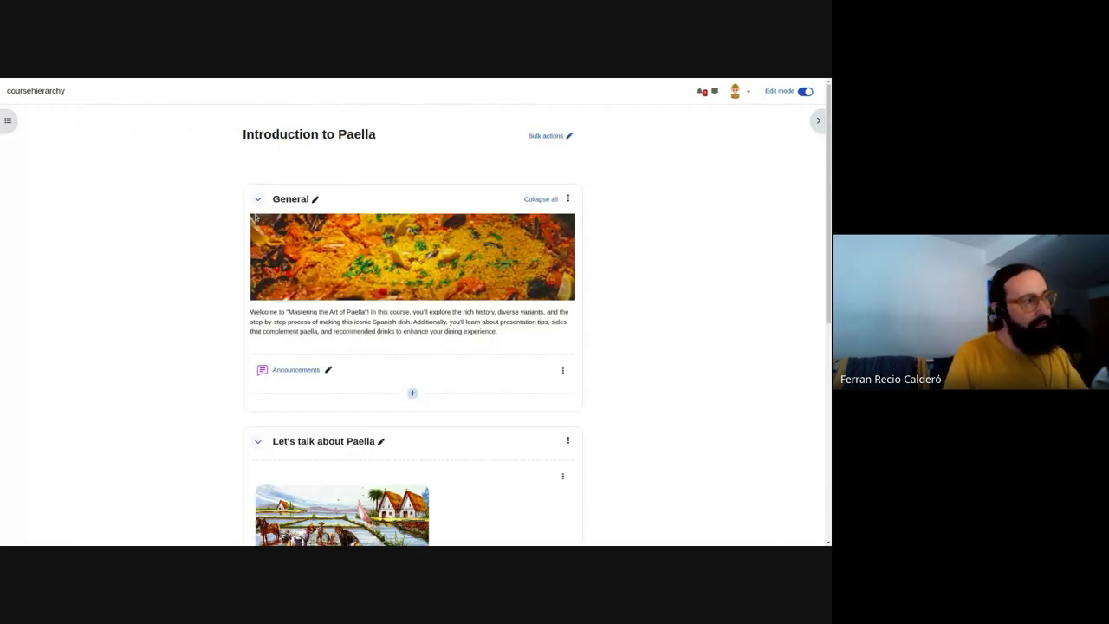
Collapse and re-expand Let's talk about Paella and its first subsection in the course index.
{"action": "left_click", "coordinate": [12, 122]}
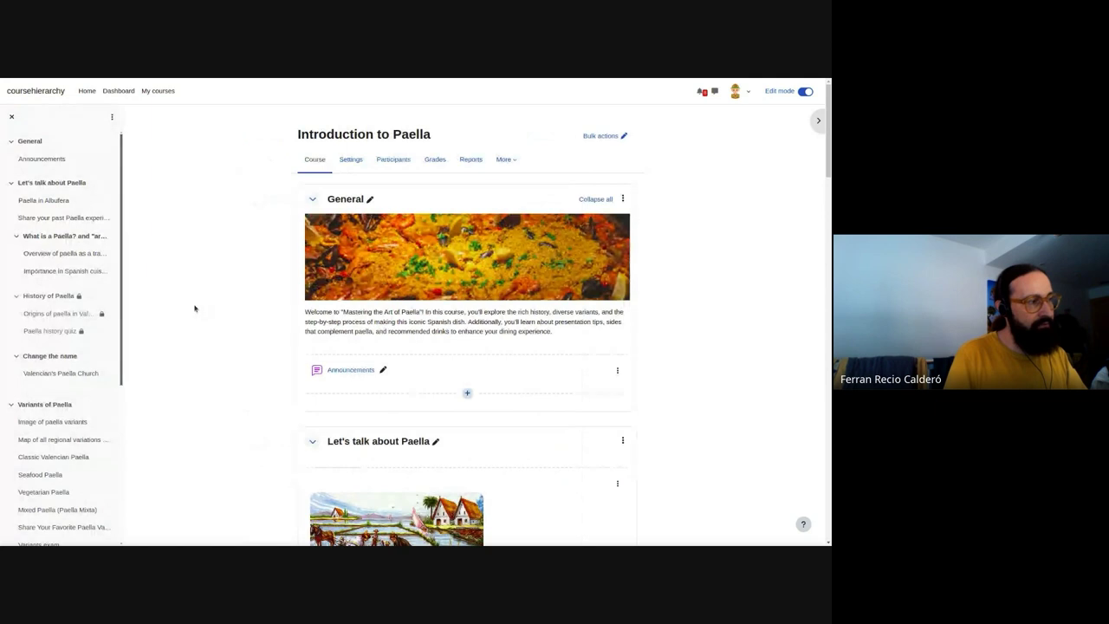
{"action": "left_click", "coordinate": [11, 183]}
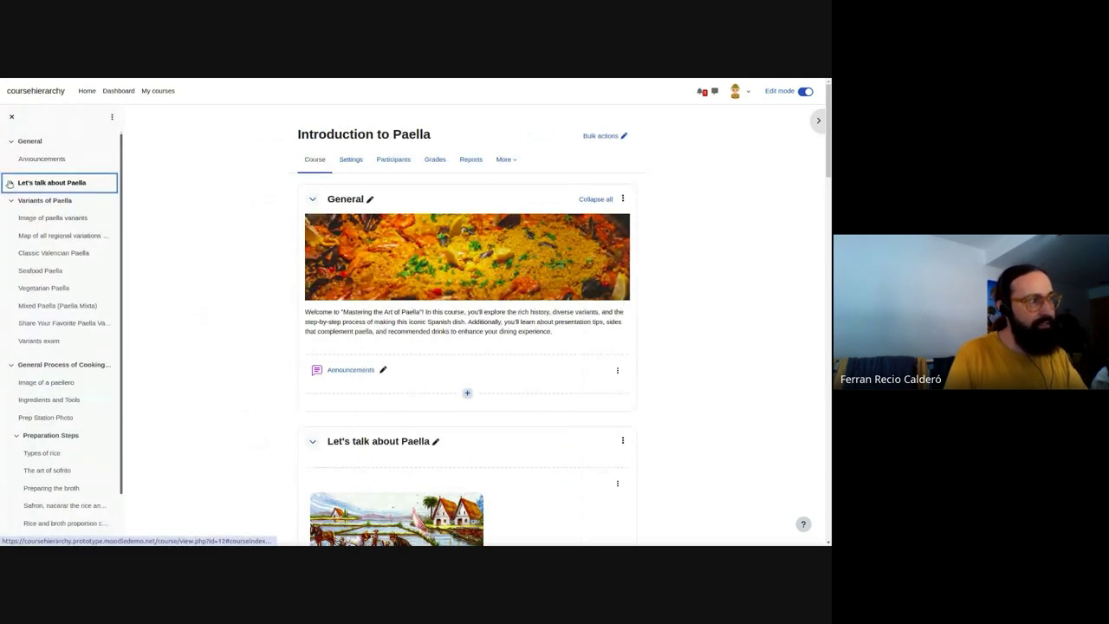
{"action": "left_click", "coordinate": [9, 184]}
{"action": "left_click", "coordinate": [16, 237]}
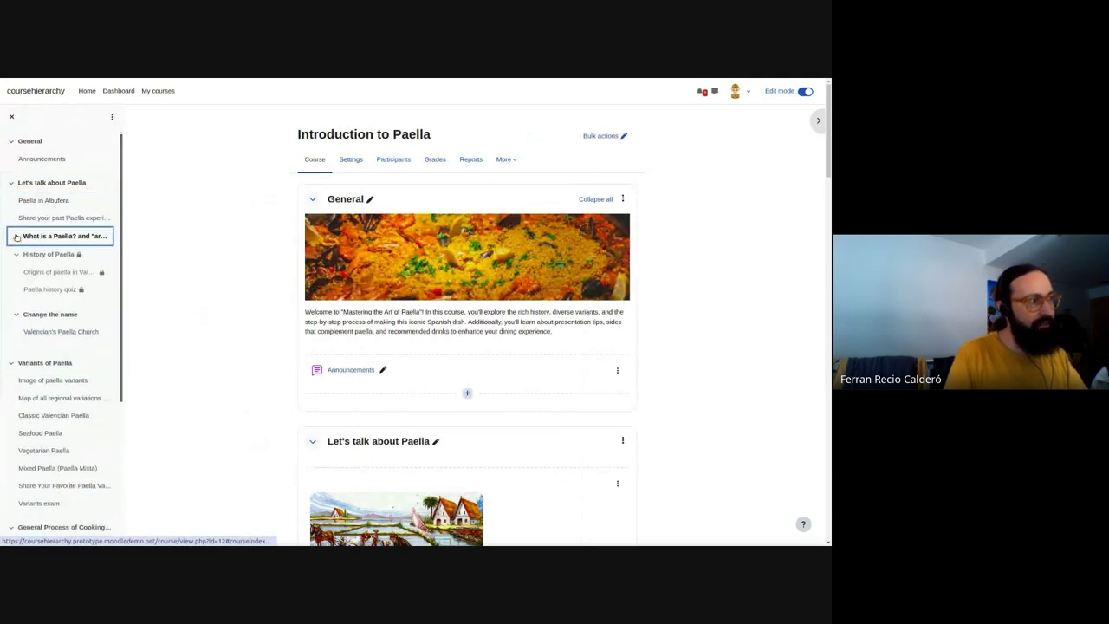
{"action": "left_click", "coordinate": [15, 237]}
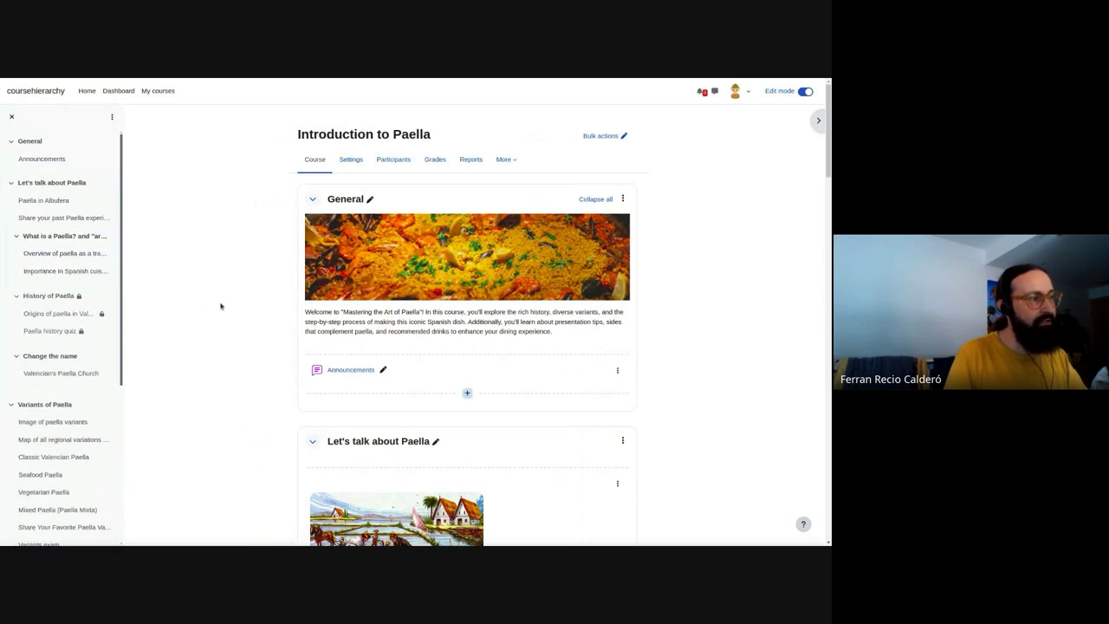